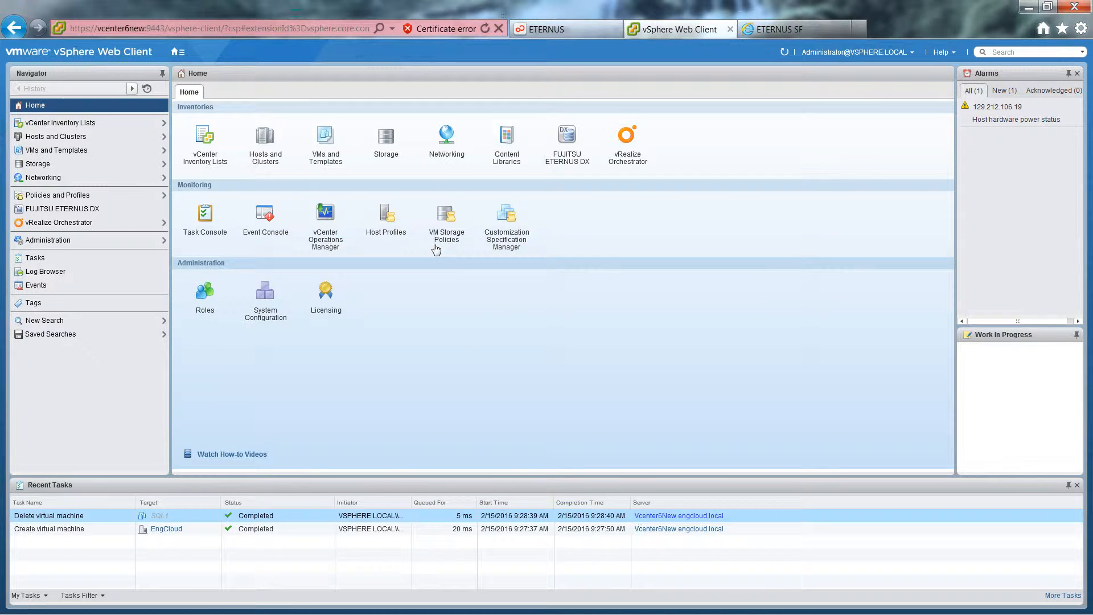
# Start a new VM storage policy named Fujitsu-Gold and proceed to Rule-Set 1.
pyautogui.click(446, 216)
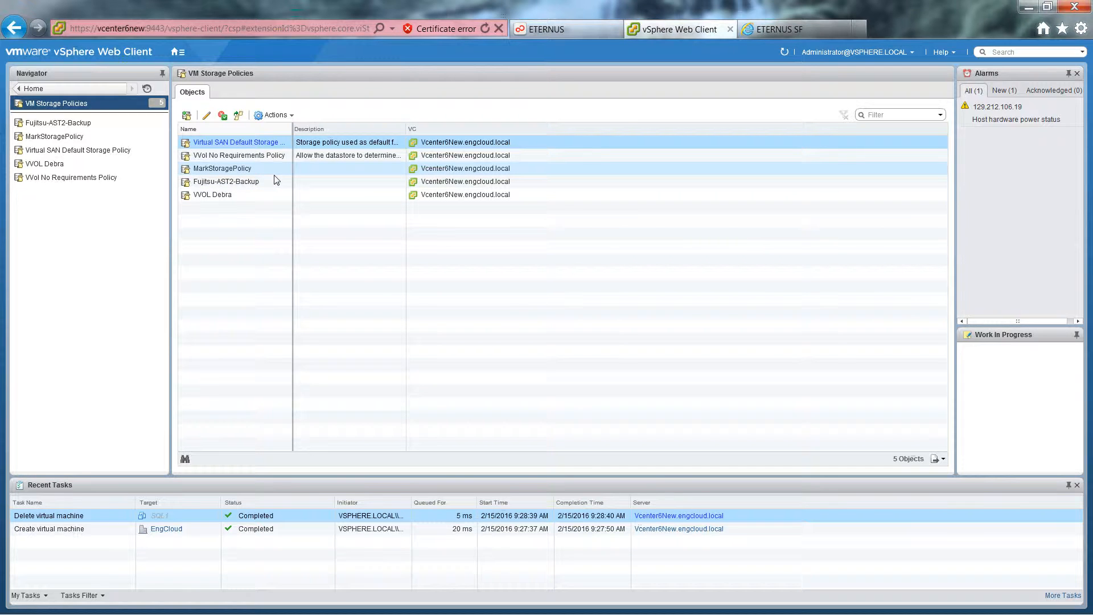
pyautogui.click(186, 115)
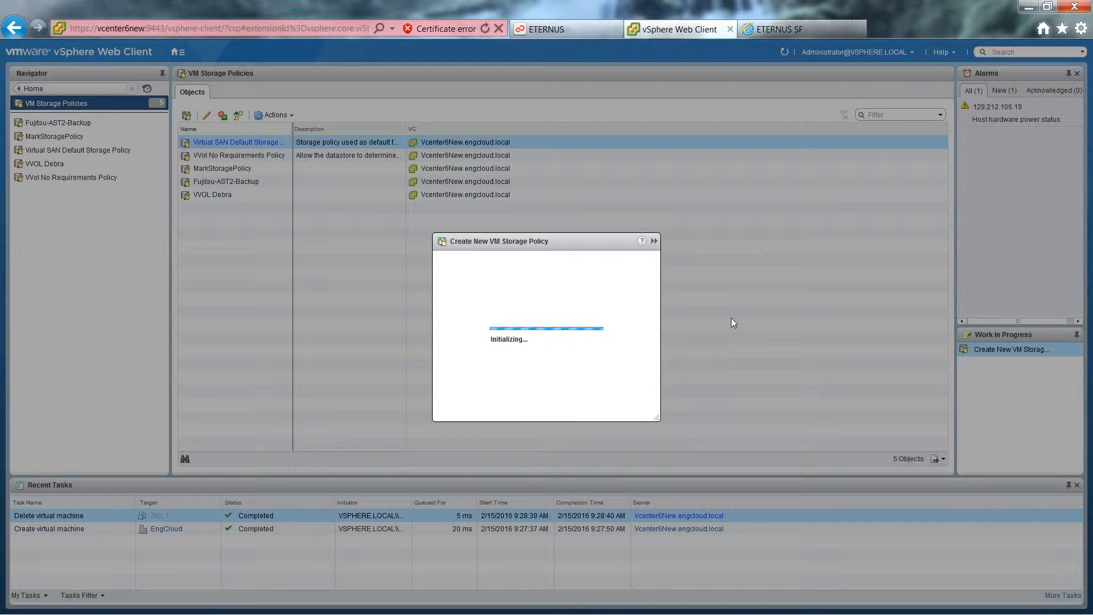
pyautogui.moveTo(539, 260); pyautogui.dragTo(430, 262)
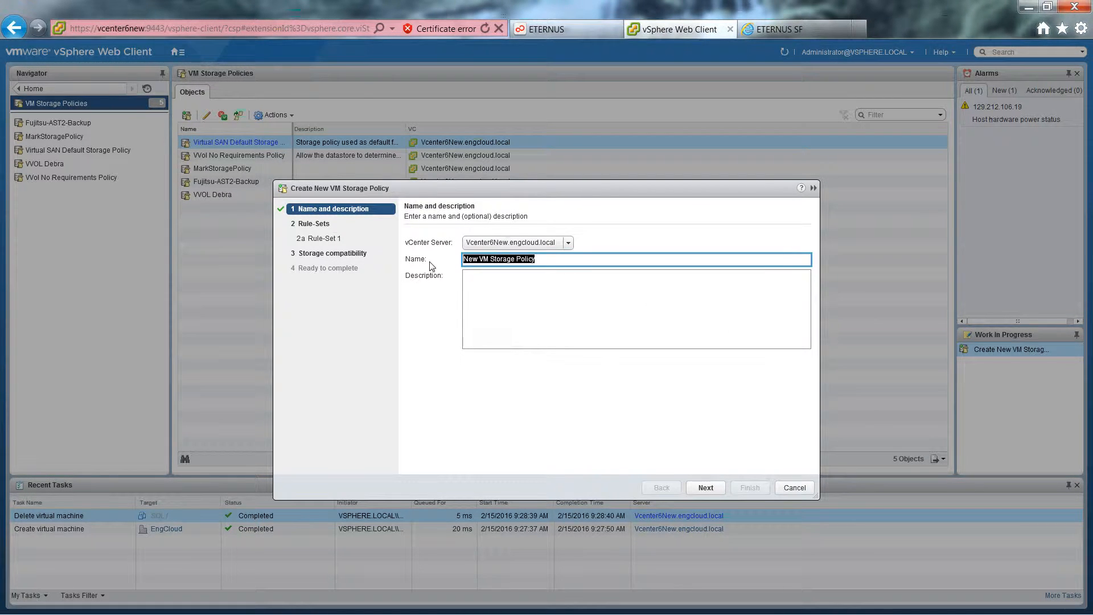
pyautogui.write('Fujitsu-Gold')
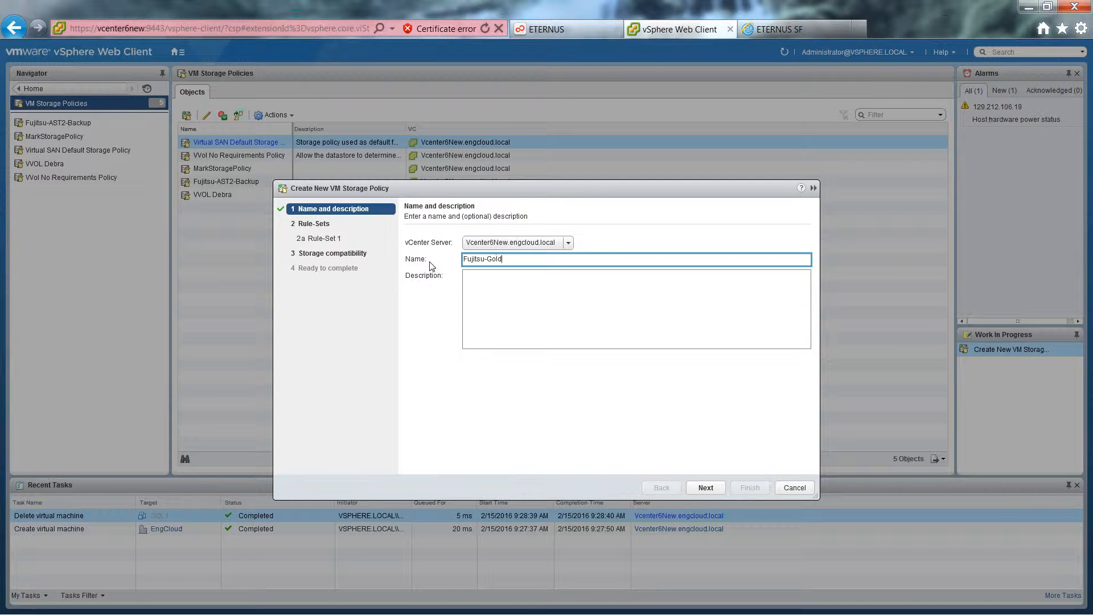
pyautogui.click(706, 488)
pyautogui.click(706, 488)
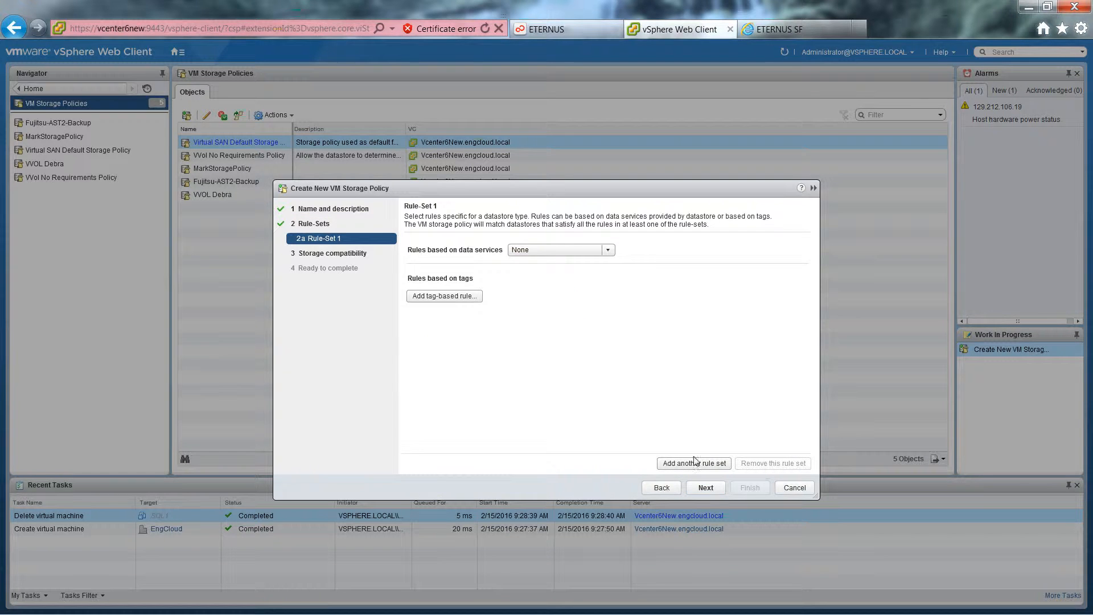
# Base Rule-Set 1 on the com.fujitsu.eternus data services and add an Automated Storage Tiering (Advanced) rule.
pyautogui.click(609, 252)
pyautogui.click(575, 276)
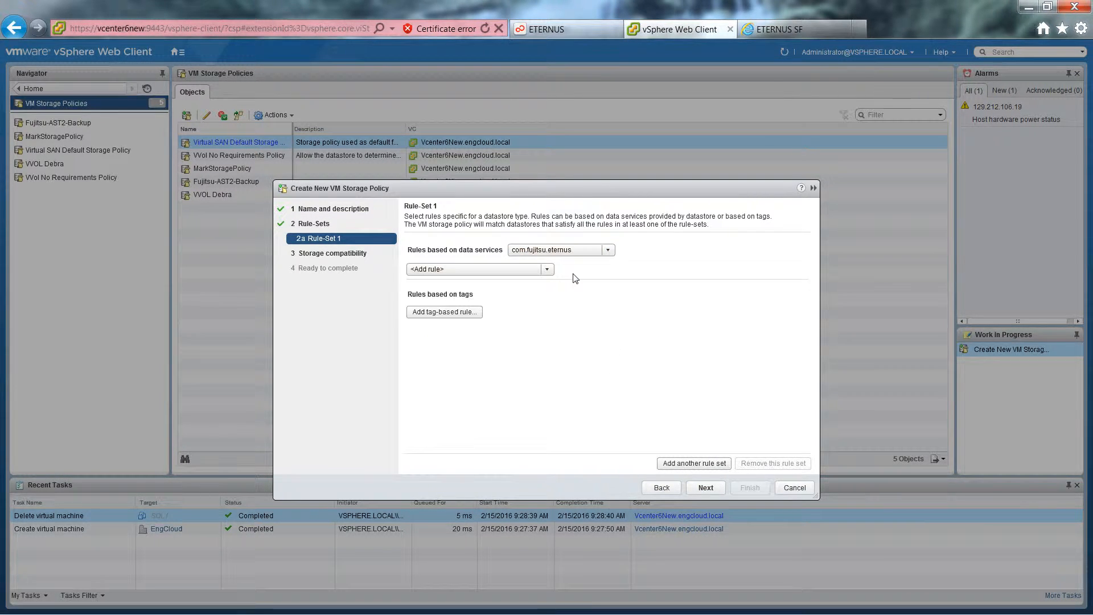
pyautogui.click(546, 269)
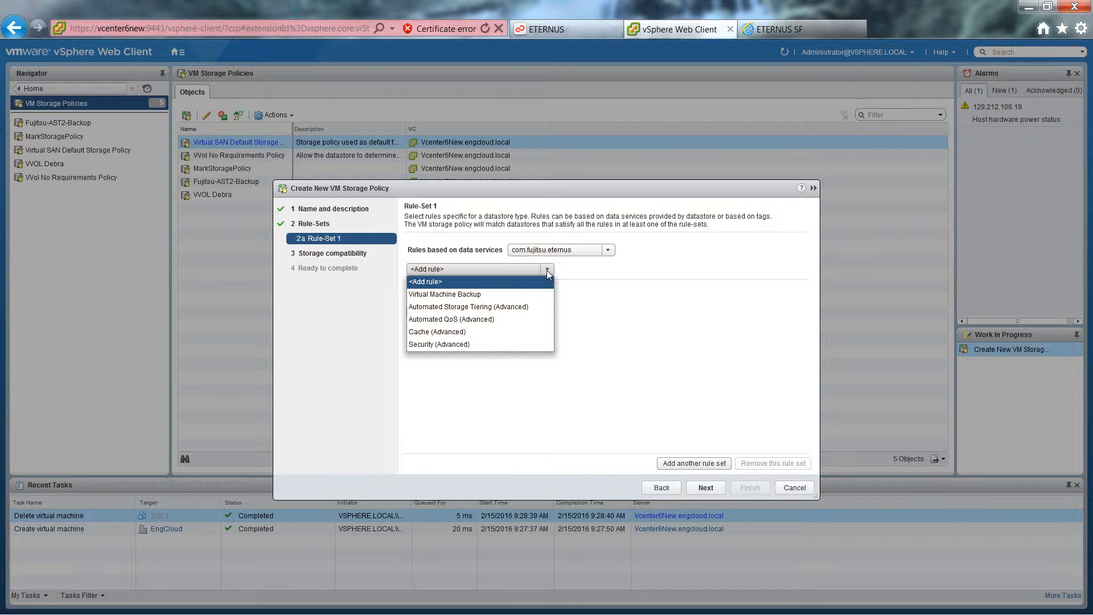
pyautogui.click(526, 308)
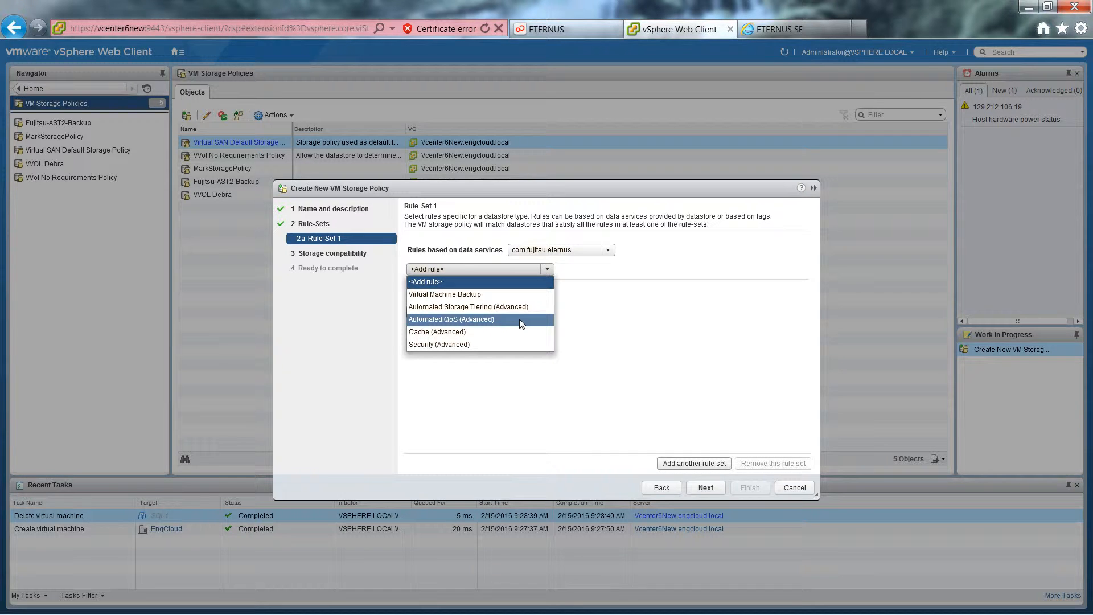
pyautogui.click(519, 319)
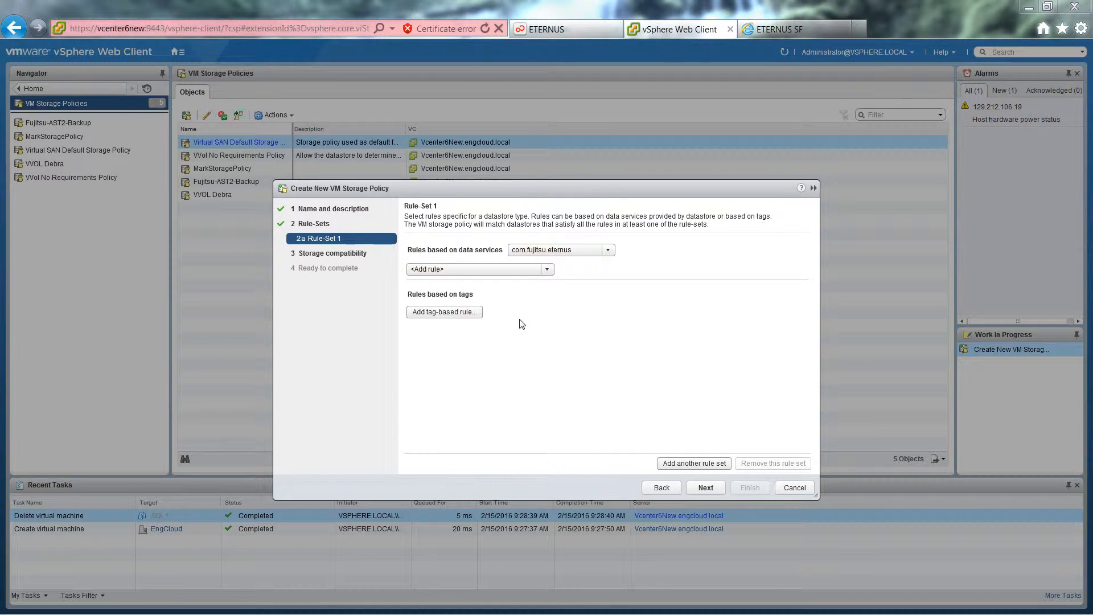
pyautogui.click(547, 270)
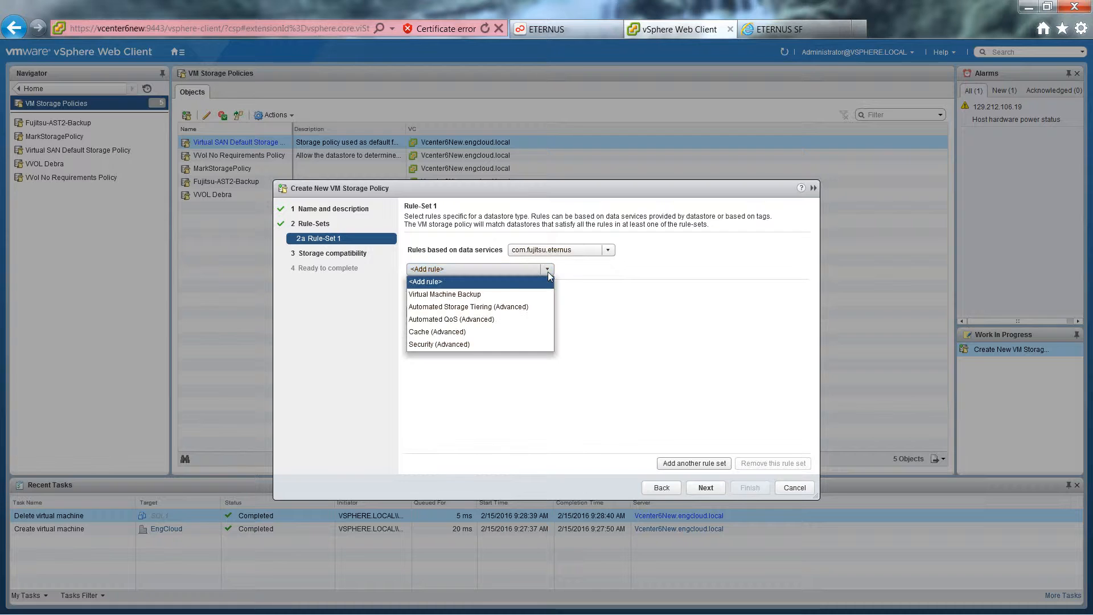
pyautogui.click(501, 308)
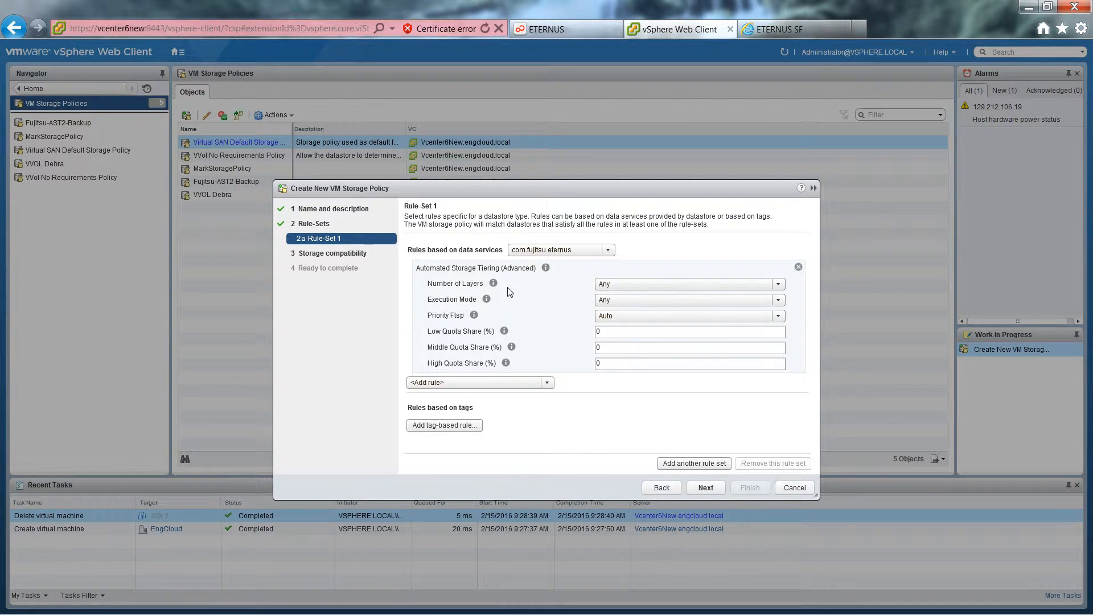
# Configure the storage tiering rule with 2 layers, High Ftsp priority and a high quota share of 100%.
pyautogui.click(778, 285)
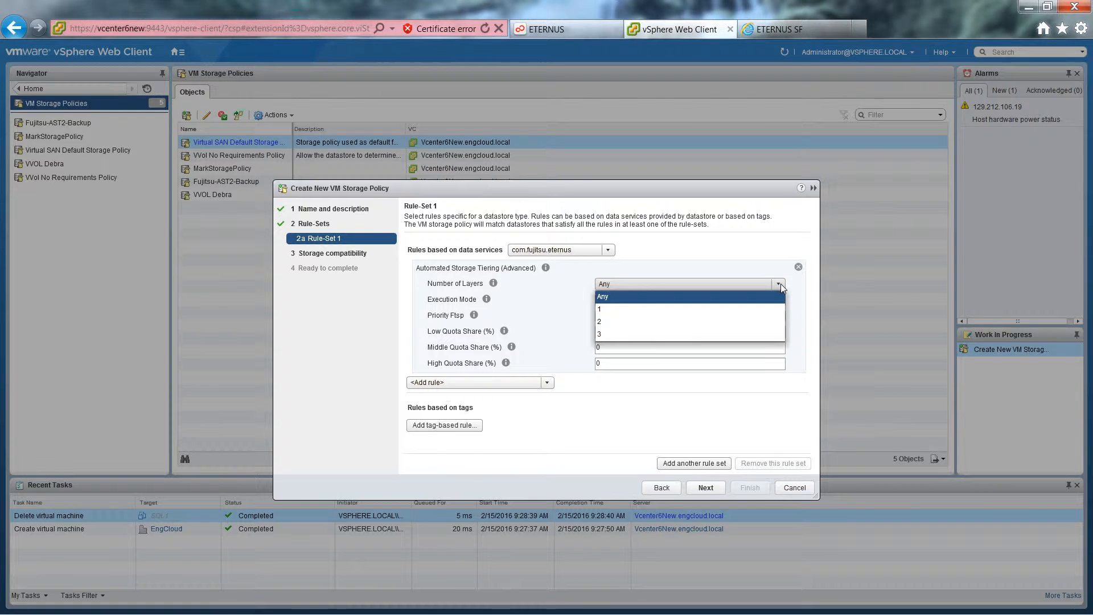
pyautogui.click(602, 323)
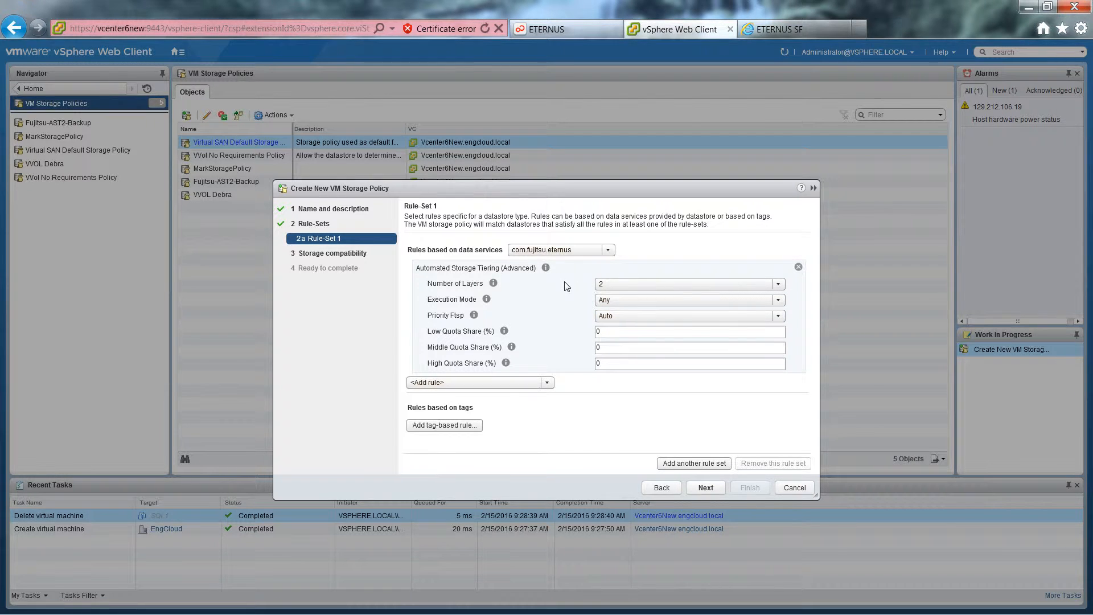
pyautogui.click(779, 317)
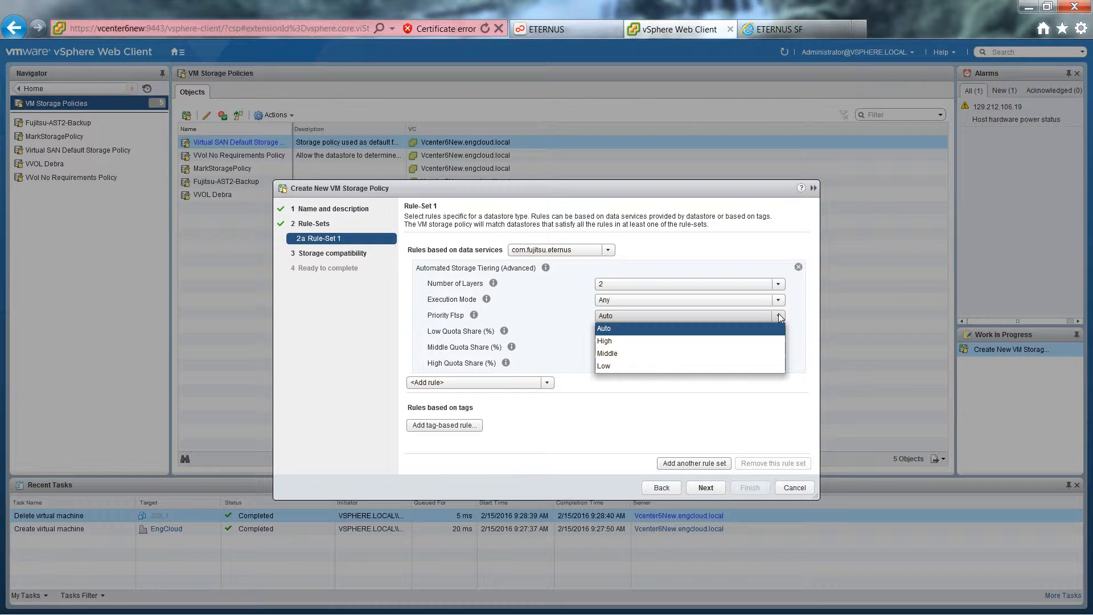
pyautogui.click(616, 344)
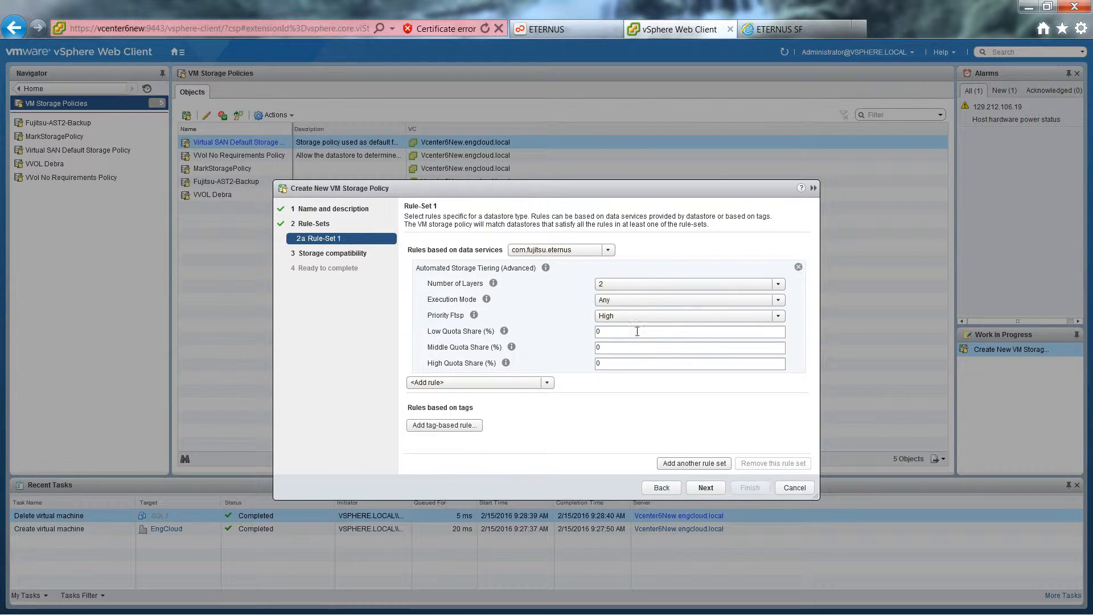
pyautogui.moveTo(614, 364); pyautogui.dragTo(573, 362)
pyautogui.write('100')
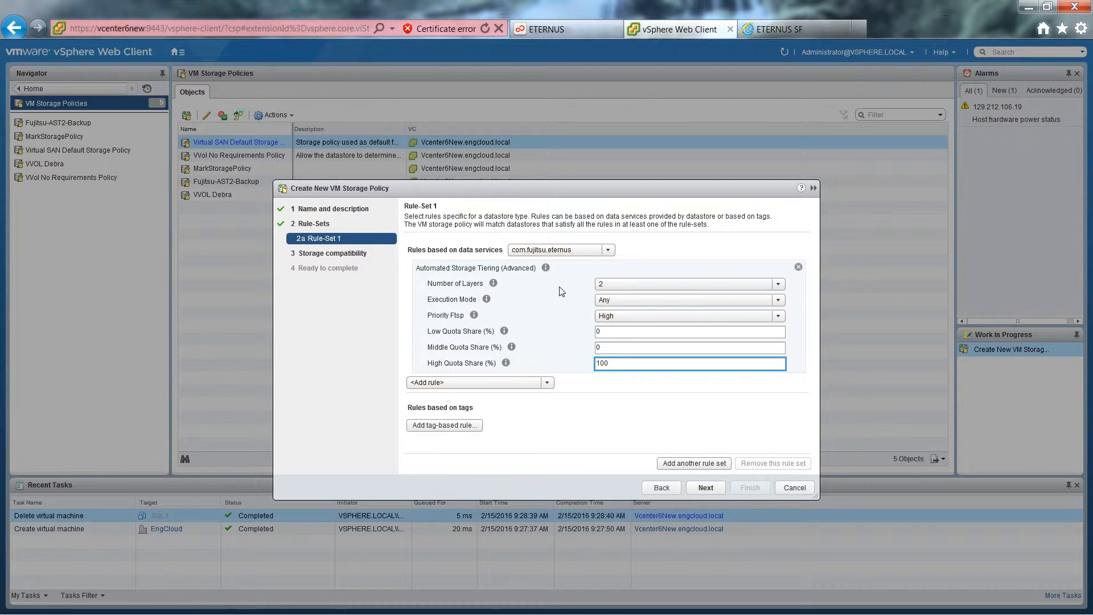
# Add an Automated QoS (Advanced) rule, enable Automated QoS and set its priority to High.
pyautogui.click(547, 386)
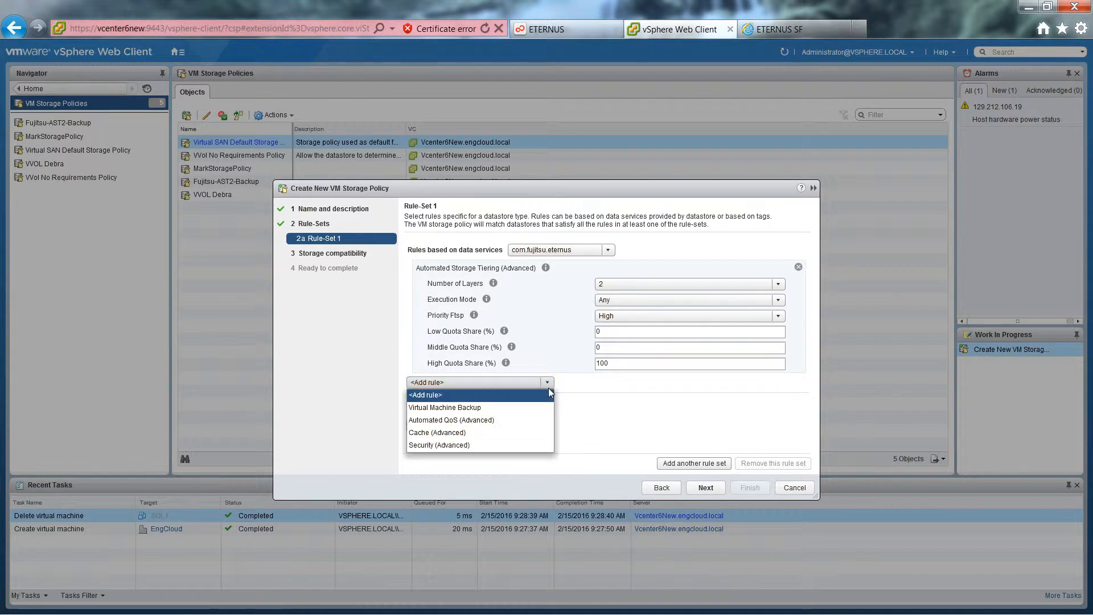
pyautogui.click(494, 420)
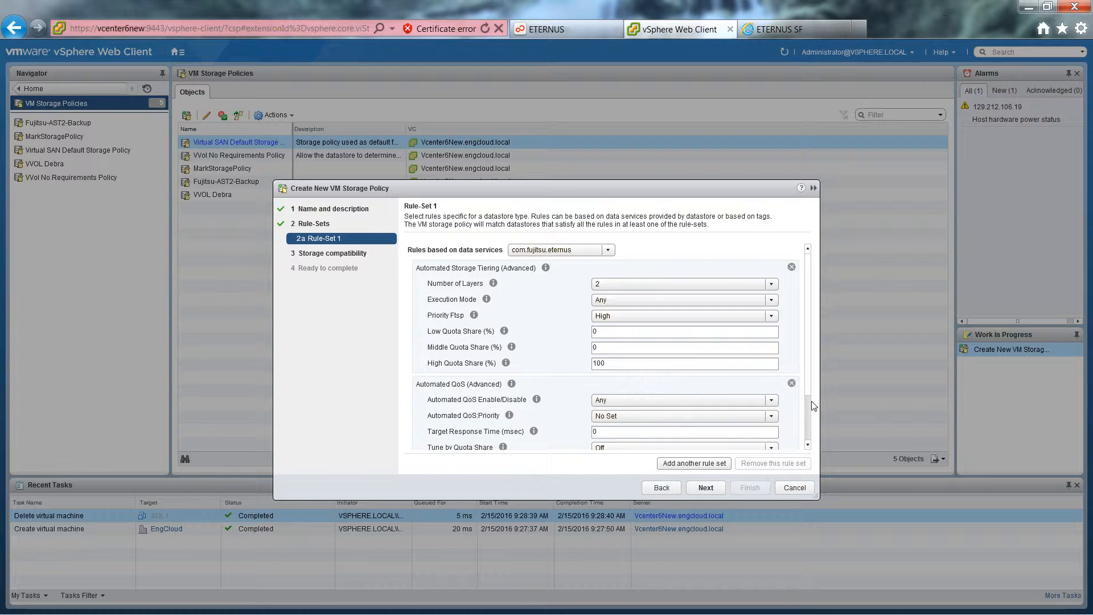
pyautogui.scroll(-3, 812, 405)
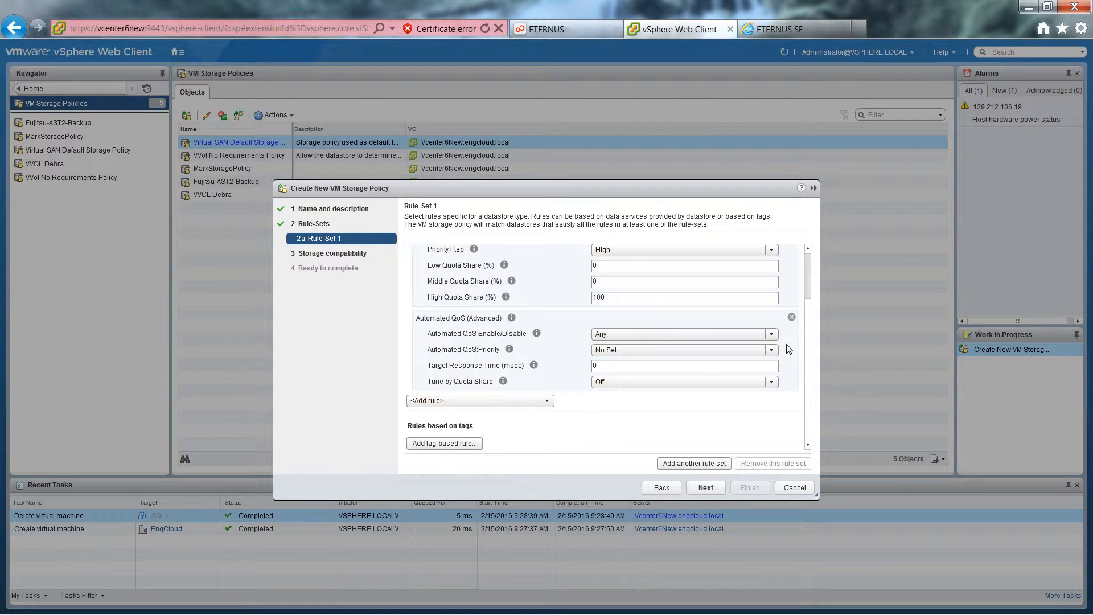
pyautogui.click(770, 336)
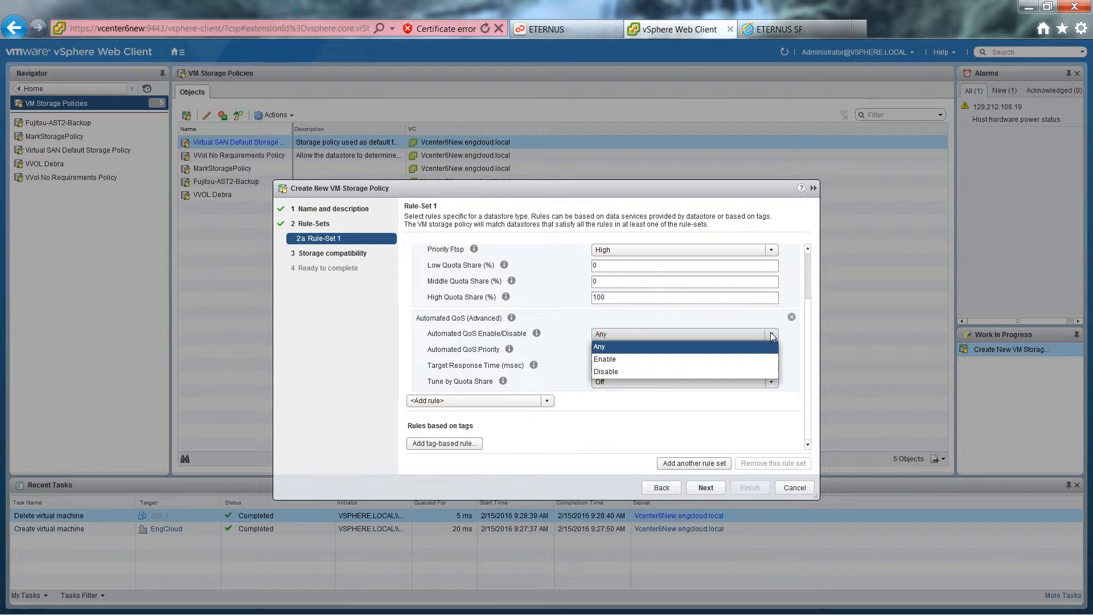
pyautogui.click(606, 359)
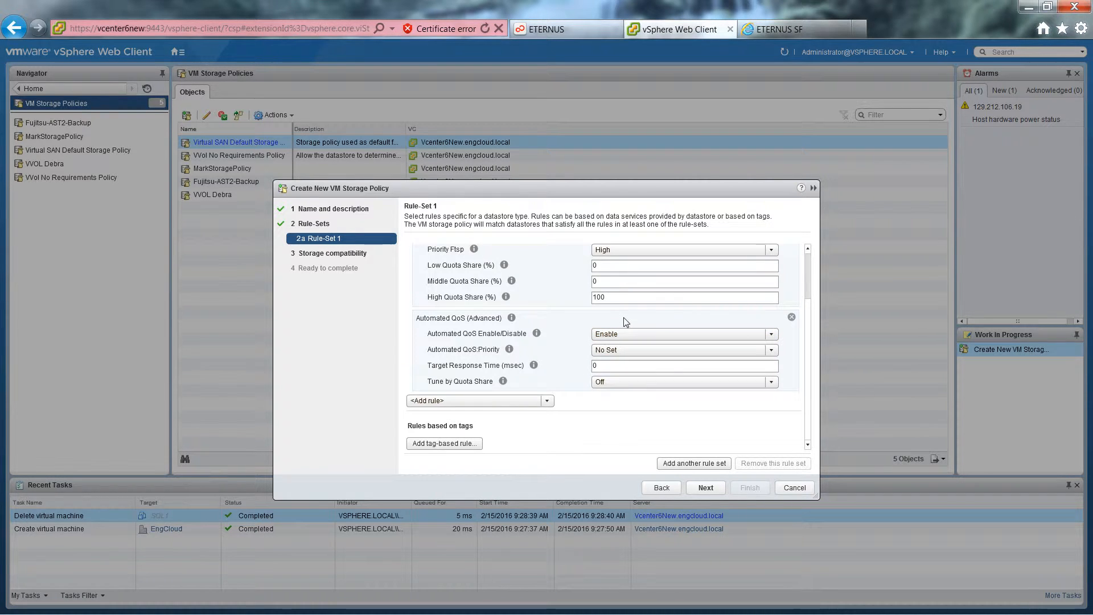
pyautogui.click(771, 351)
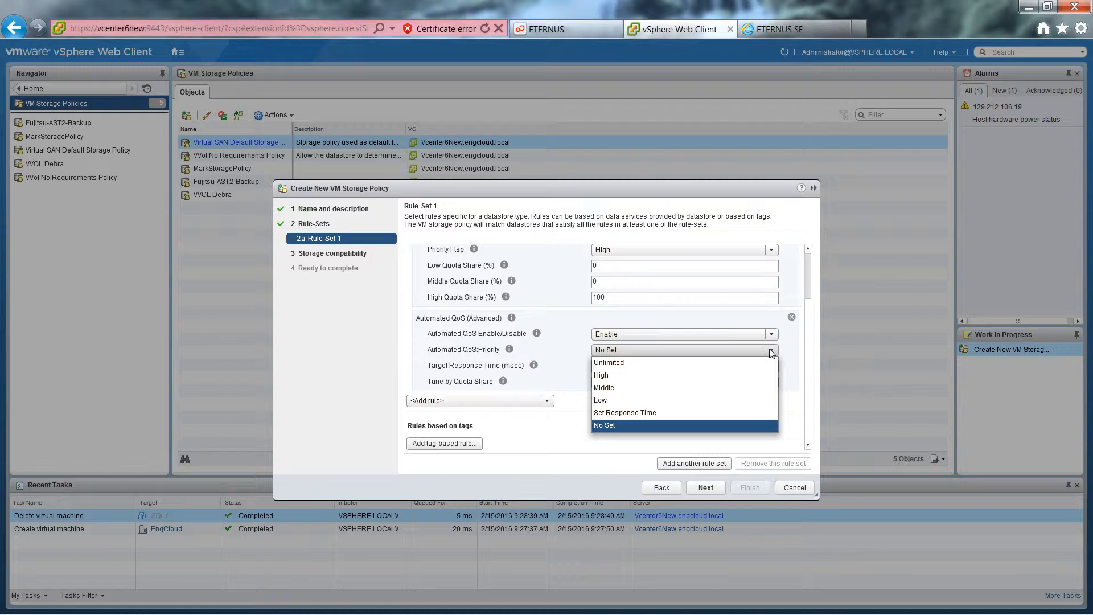
pyautogui.click(603, 377)
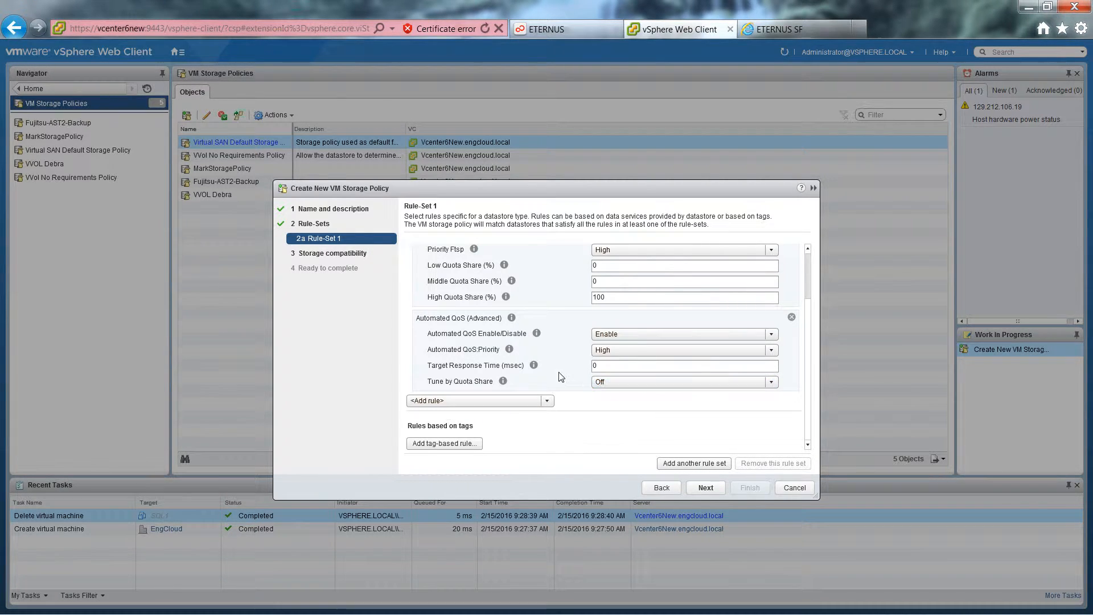
# Add a Virtual Machine Backup rule with operation mode Auto and a Daily execution period.
pyautogui.click(550, 402)
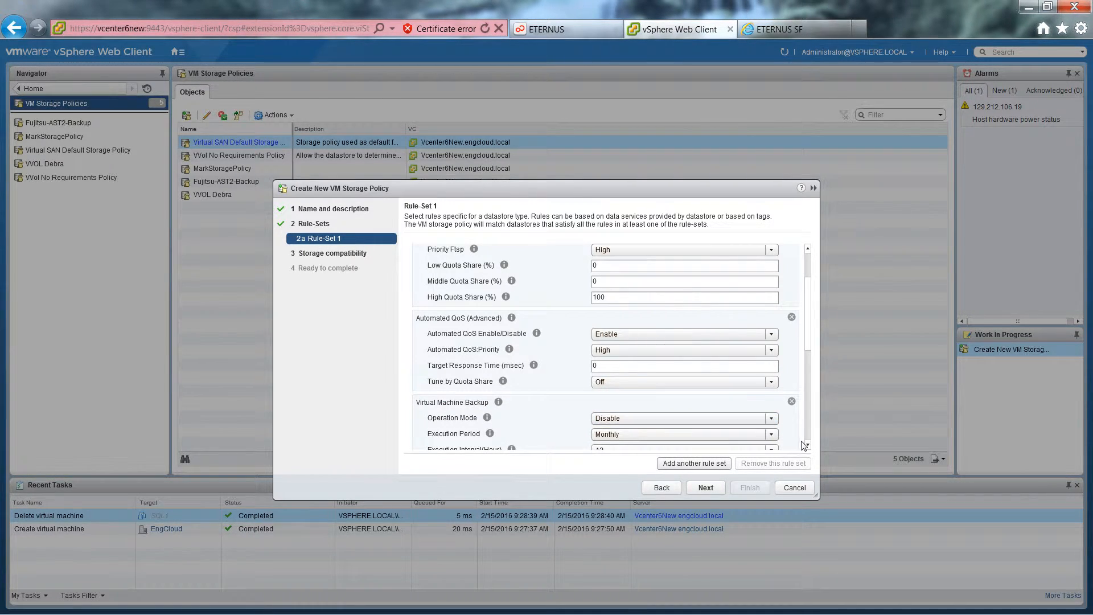
pyautogui.scroll(-5, 811, 448)
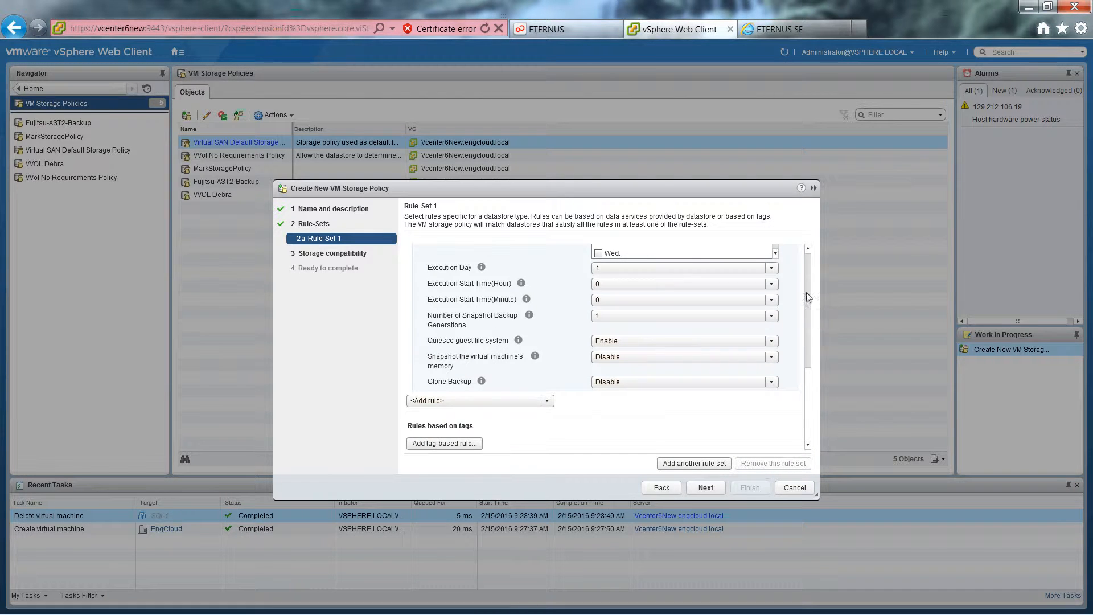
pyautogui.scroll(5, 801, 251)
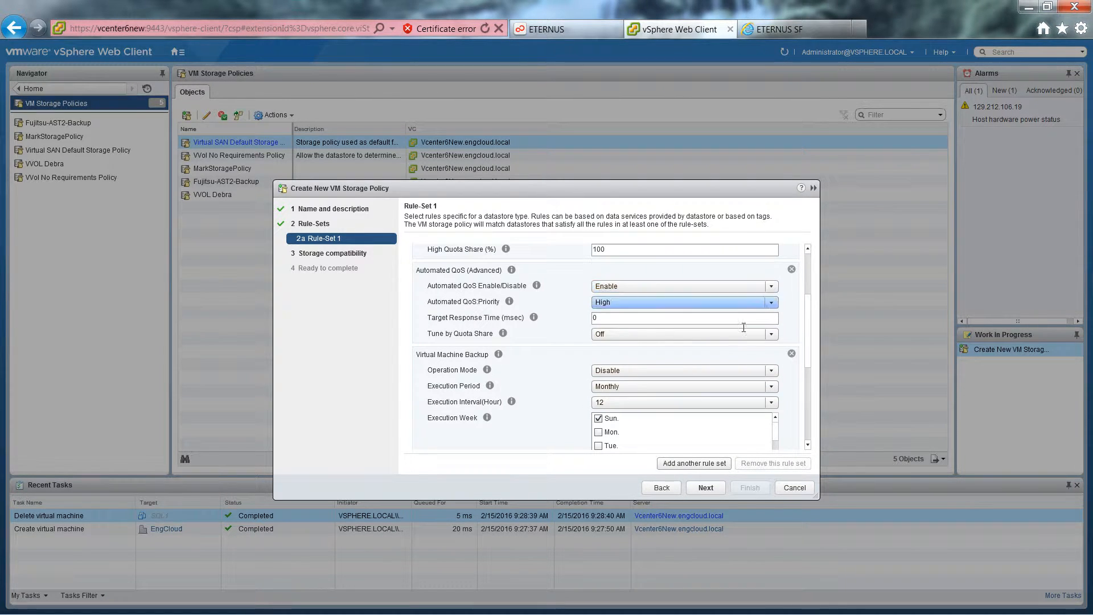
pyautogui.click(770, 370)
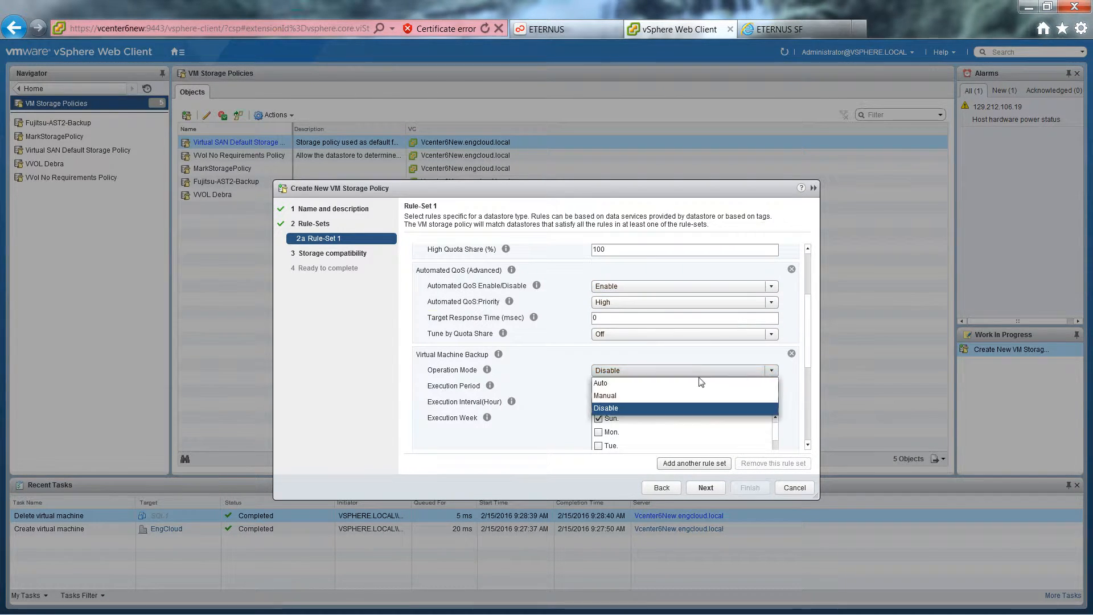
pyautogui.click(603, 383)
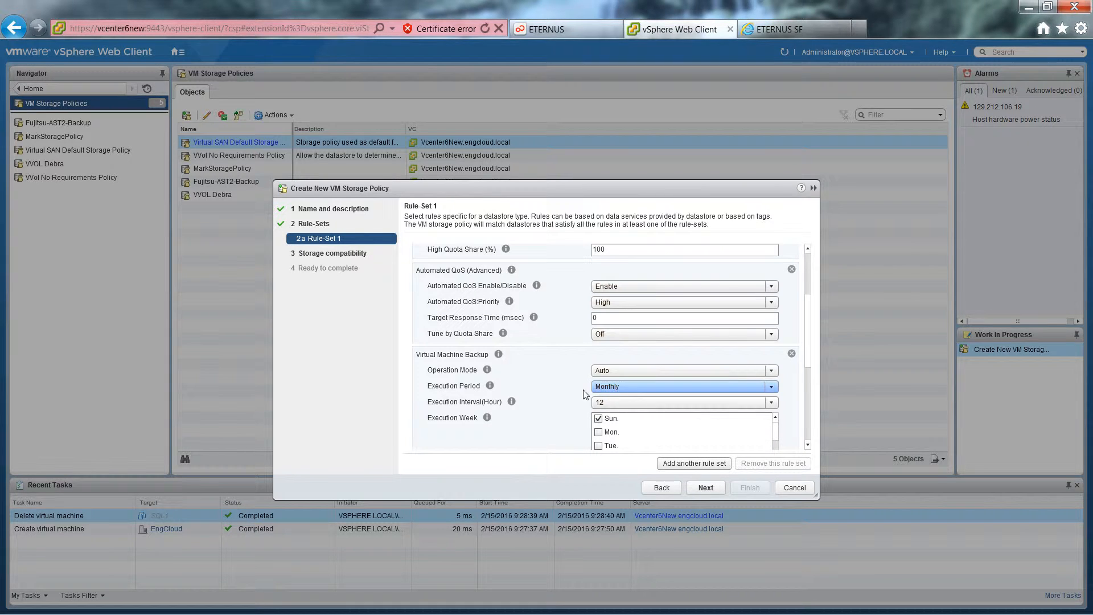
pyautogui.click(770, 386)
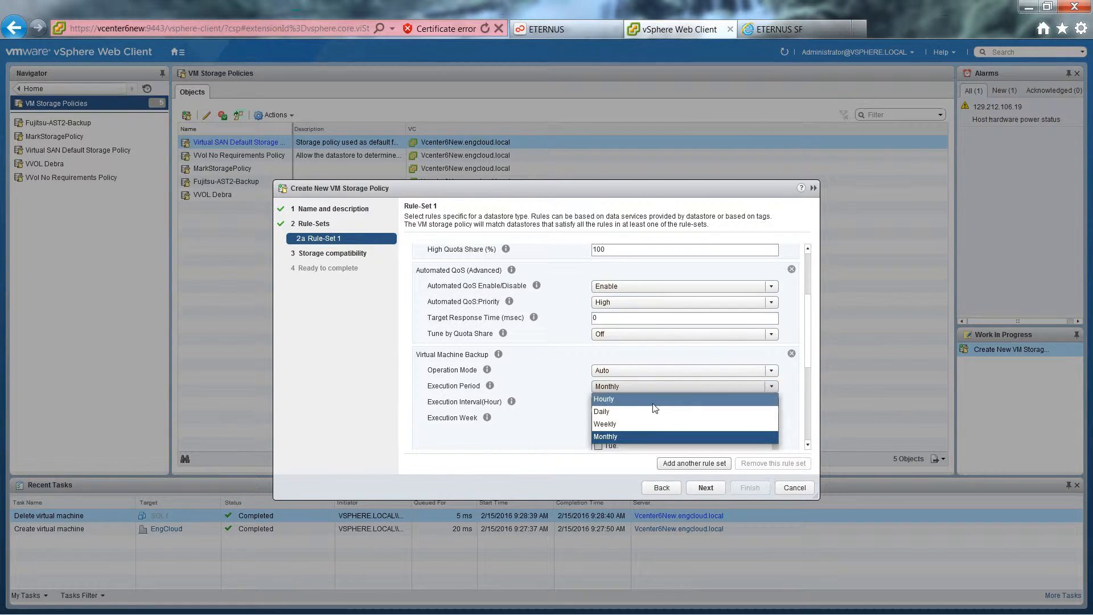
pyautogui.click(628, 411)
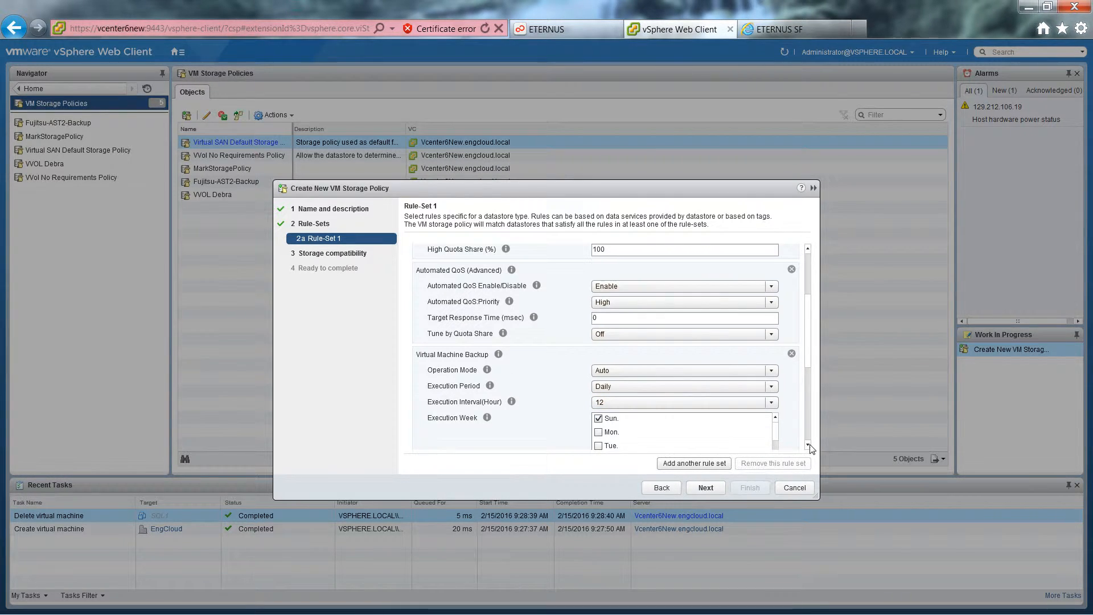
# Set the Virtual Machine Backup rule's number of snapshot backup generations to 5 and enable Clone Backup.
pyautogui.scroll(-5, 811, 449)
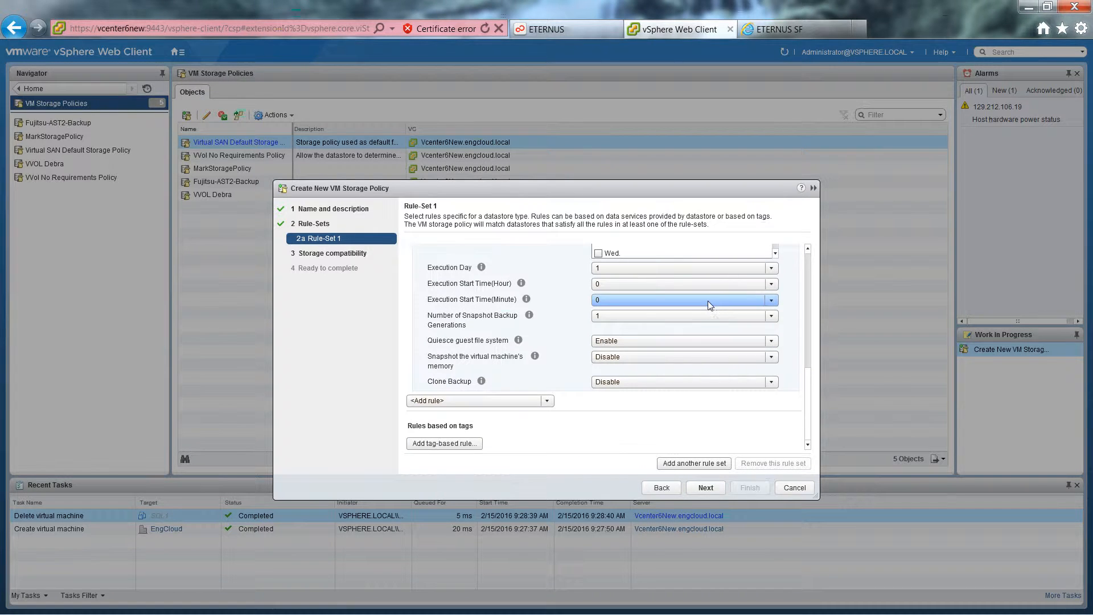
pyautogui.click(771, 316)
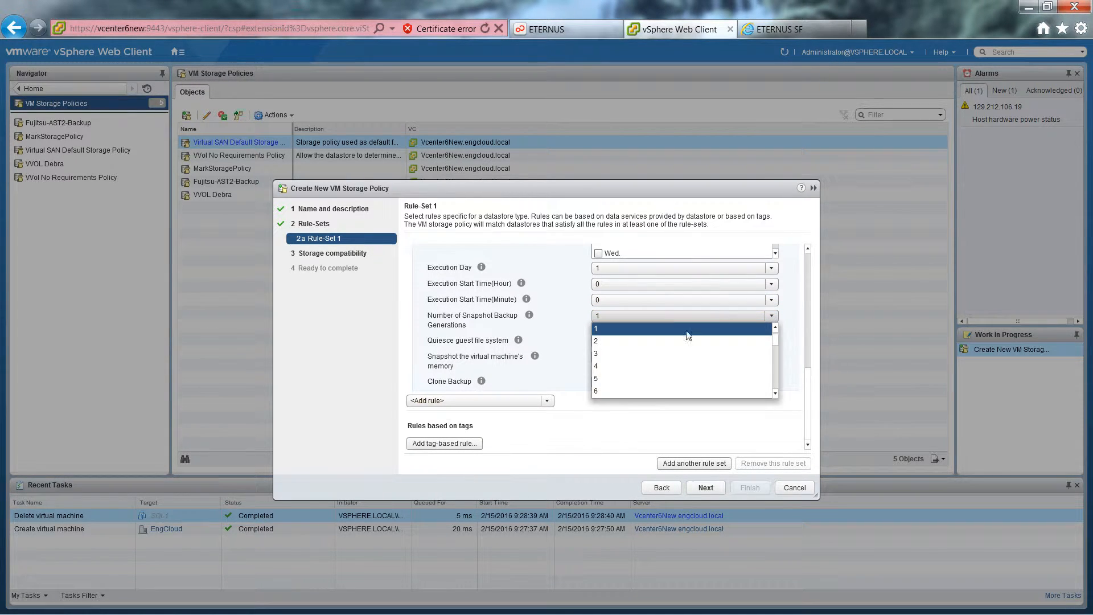
pyautogui.click(597, 377)
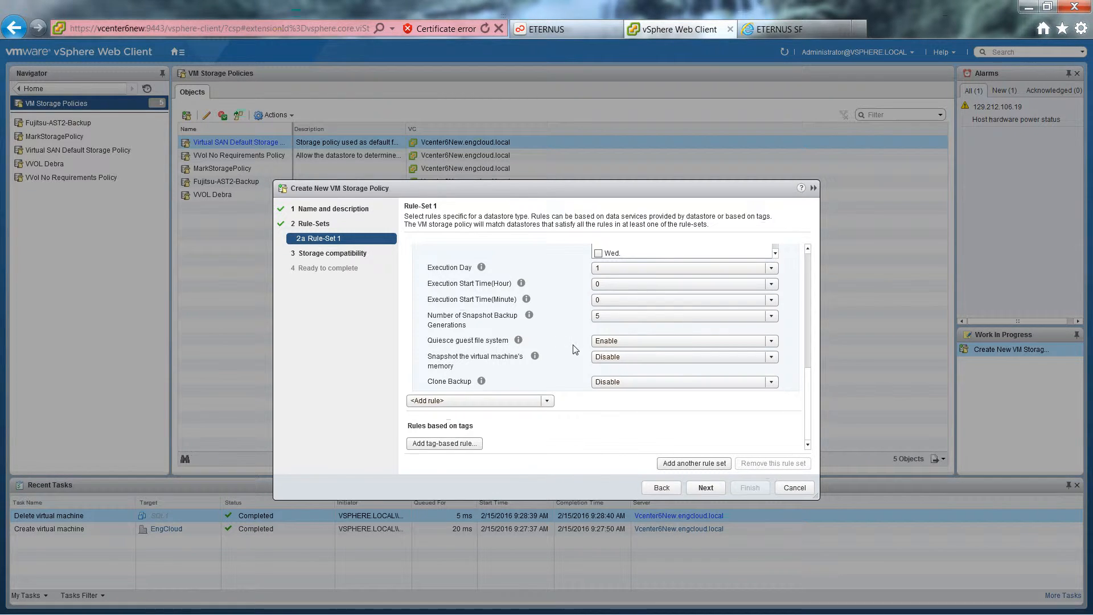
pyautogui.click(772, 358)
pyautogui.click(772, 359)
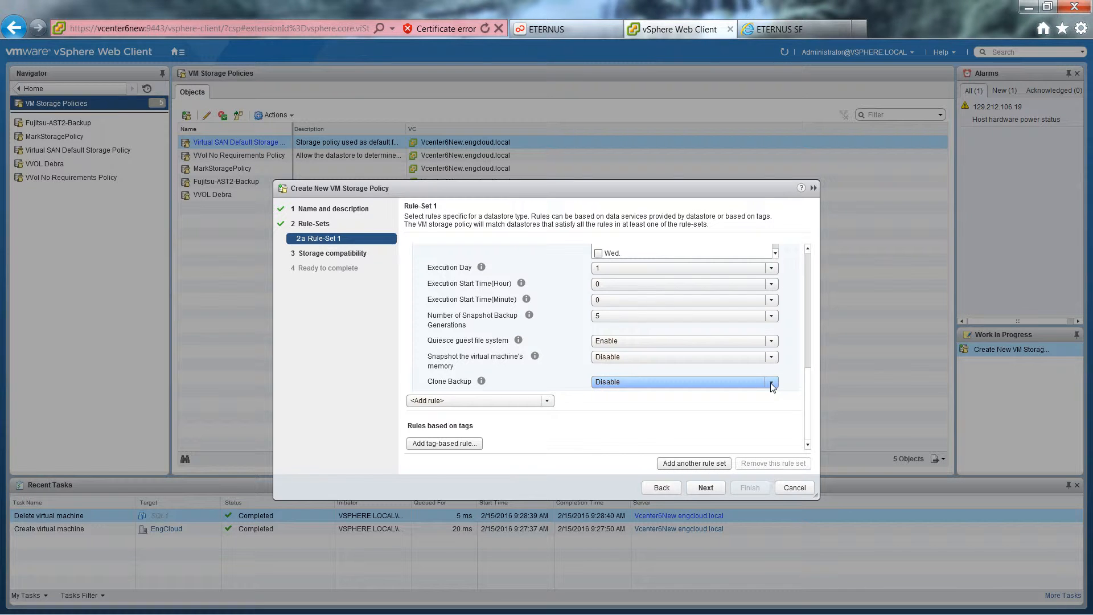
pyautogui.click(772, 383)
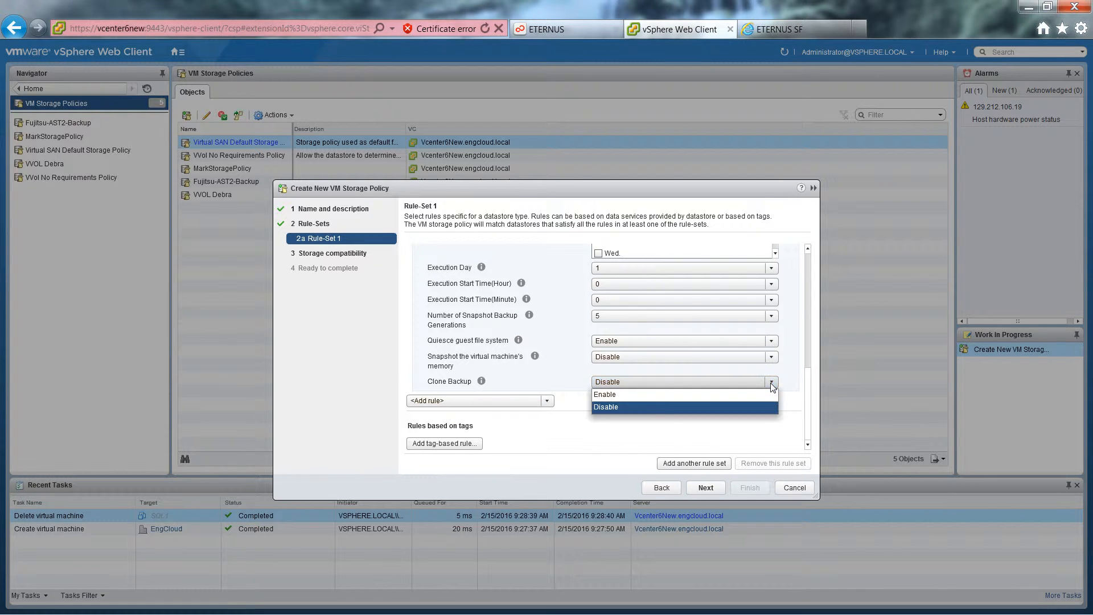
pyautogui.click(654, 402)
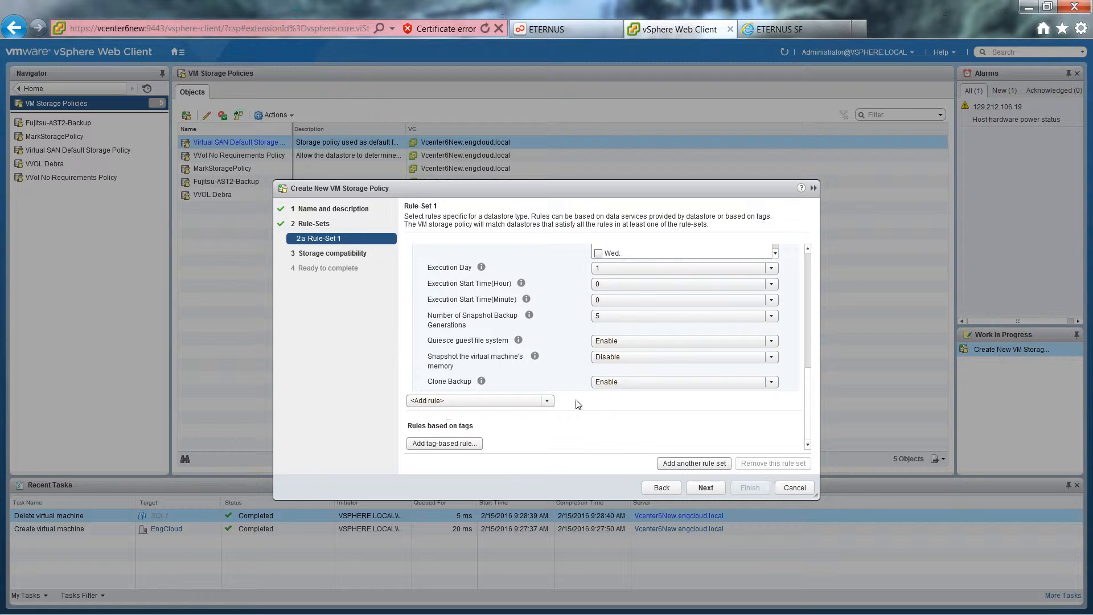
# Try out the Cache (Advanced) and Security (Advanced) rules in Rule-Set 1, removing each one again.
pyautogui.click(547, 402)
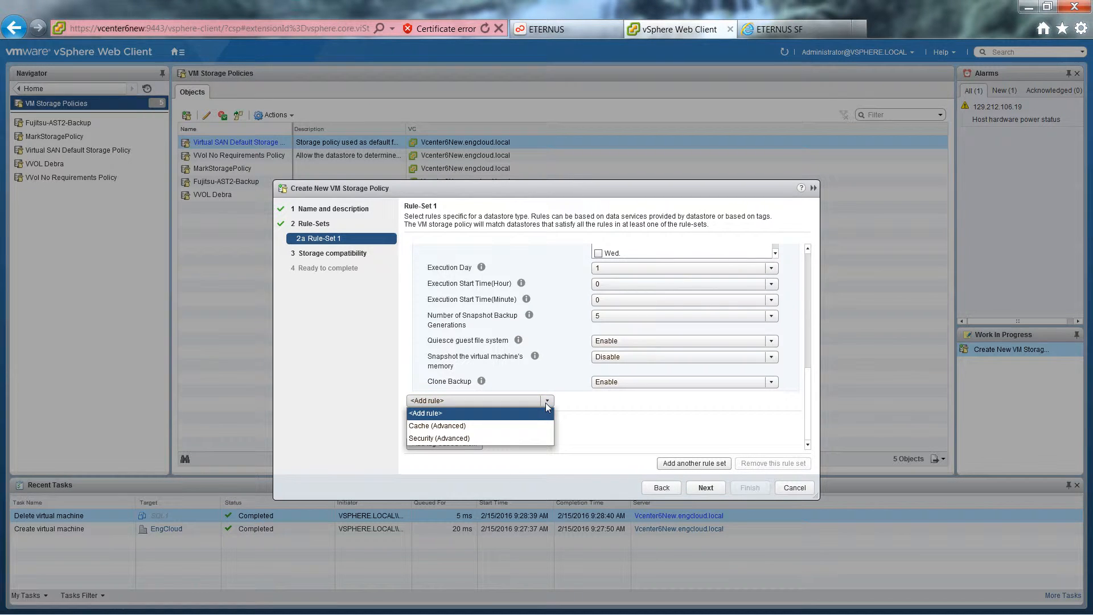
pyautogui.click(473, 425)
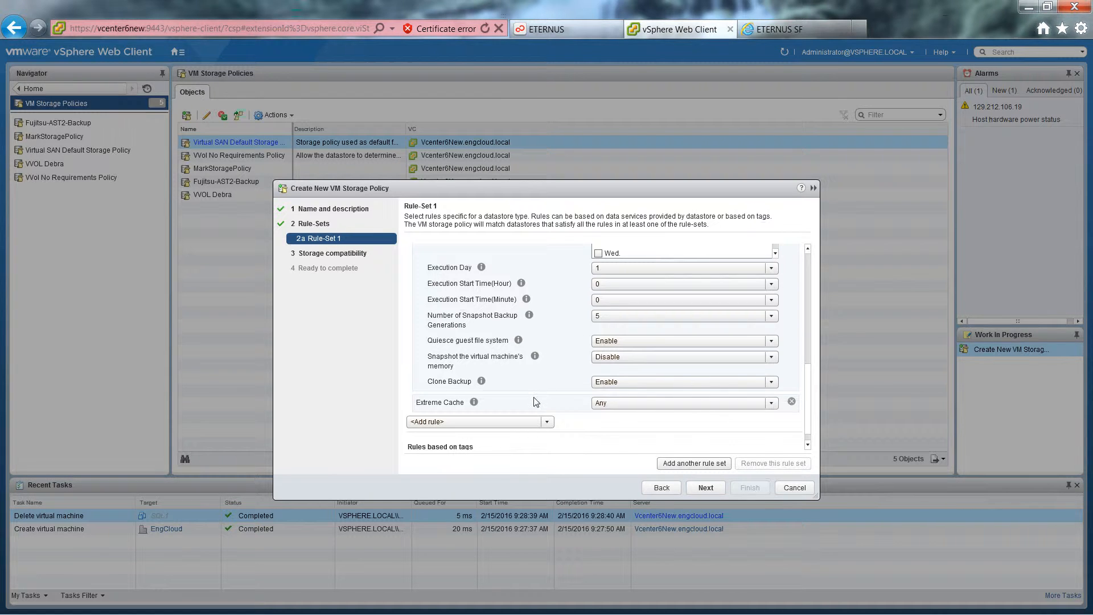
pyautogui.click(792, 401)
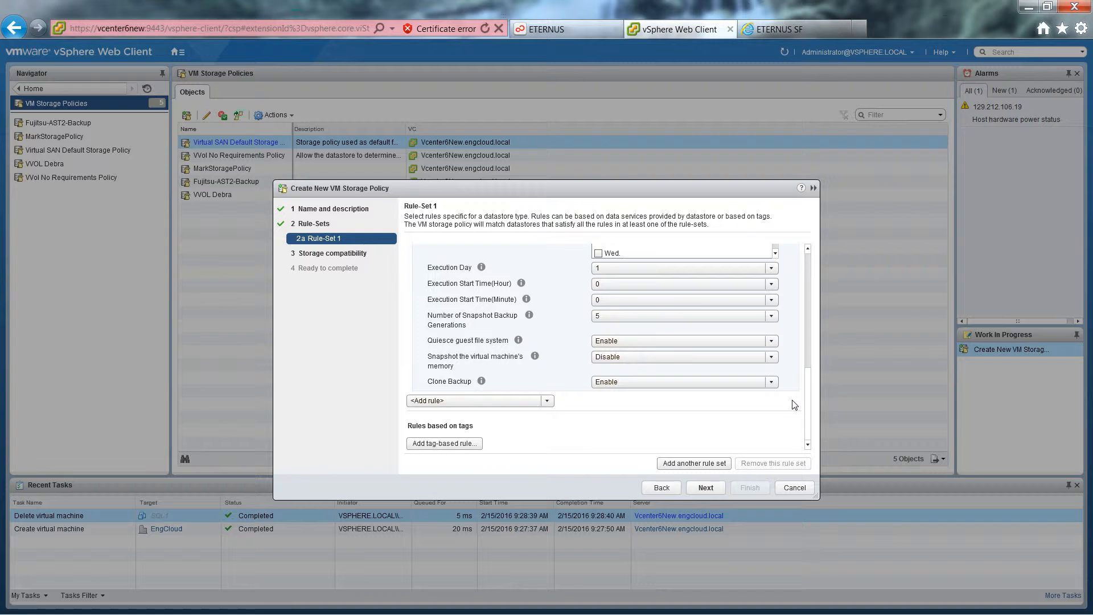
pyautogui.click(547, 400)
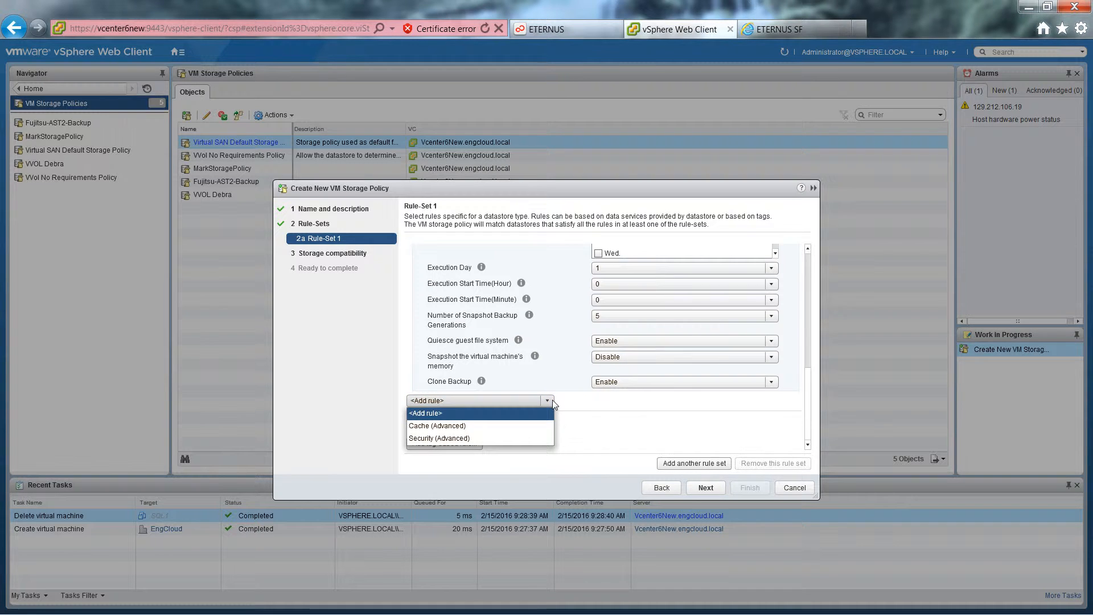
pyautogui.click(474, 440)
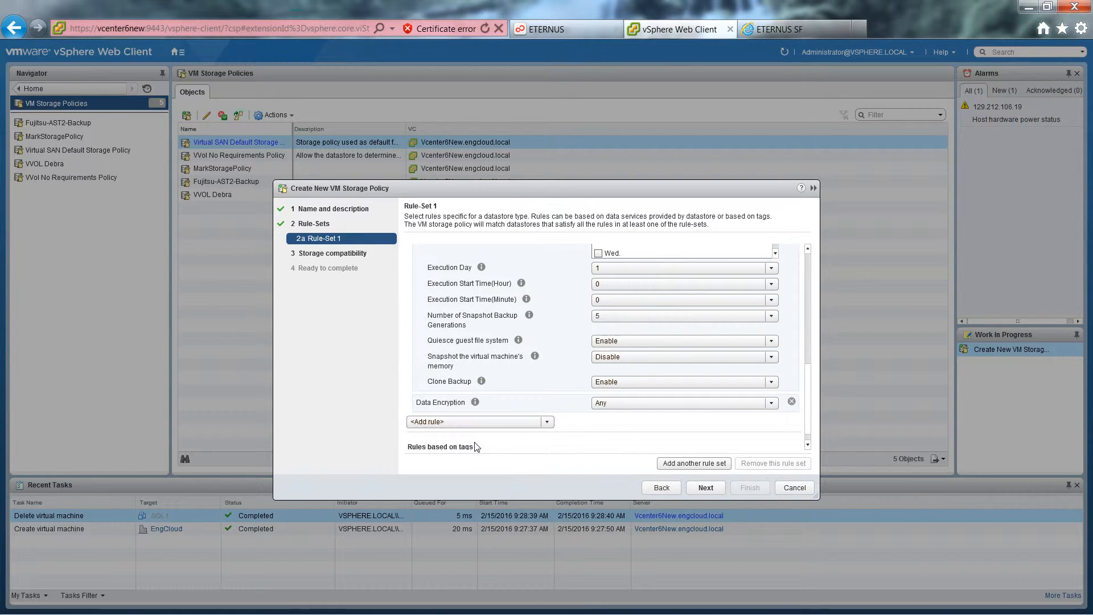
pyautogui.click(771, 404)
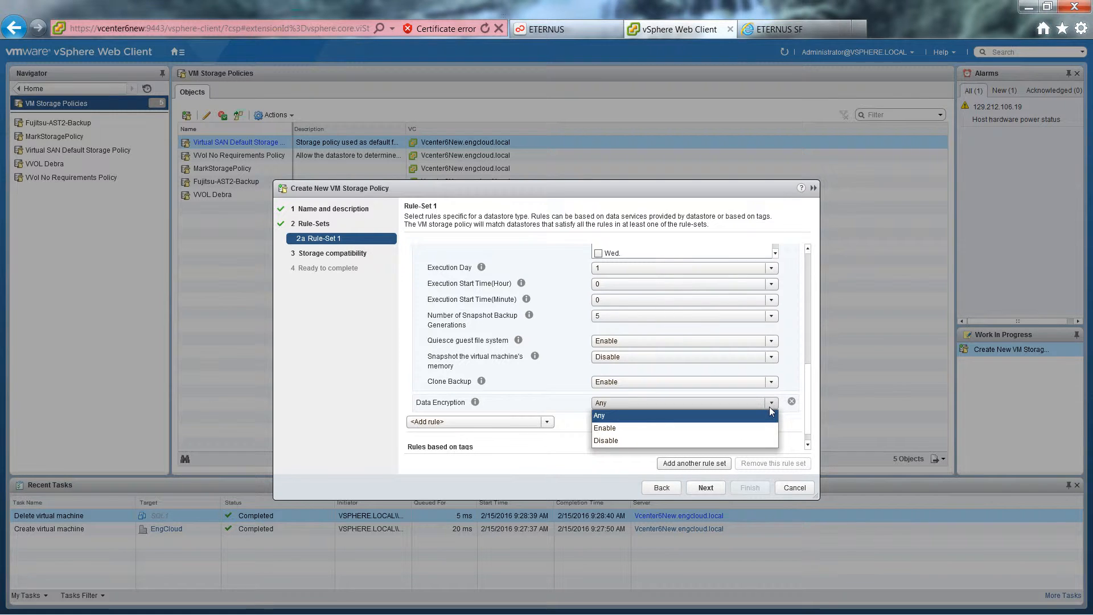
pyautogui.click(770, 404)
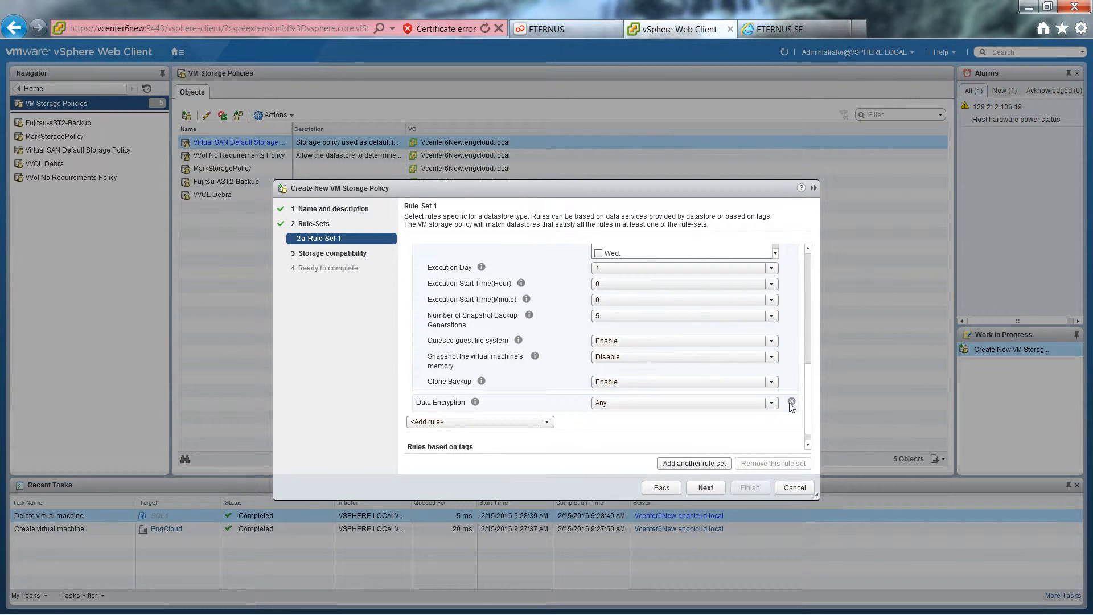
pyautogui.click(791, 402)
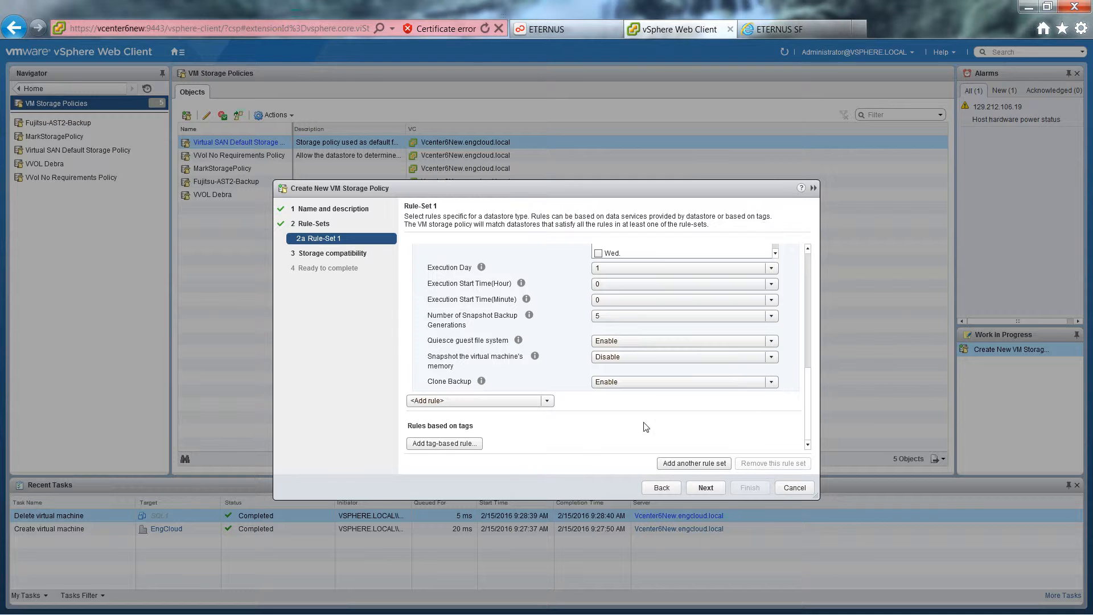
# Go through the storage compatibility and summary pages, finish creating the Fujitsu-Gold policy and select it in the policy list.
pyautogui.click(706, 487)
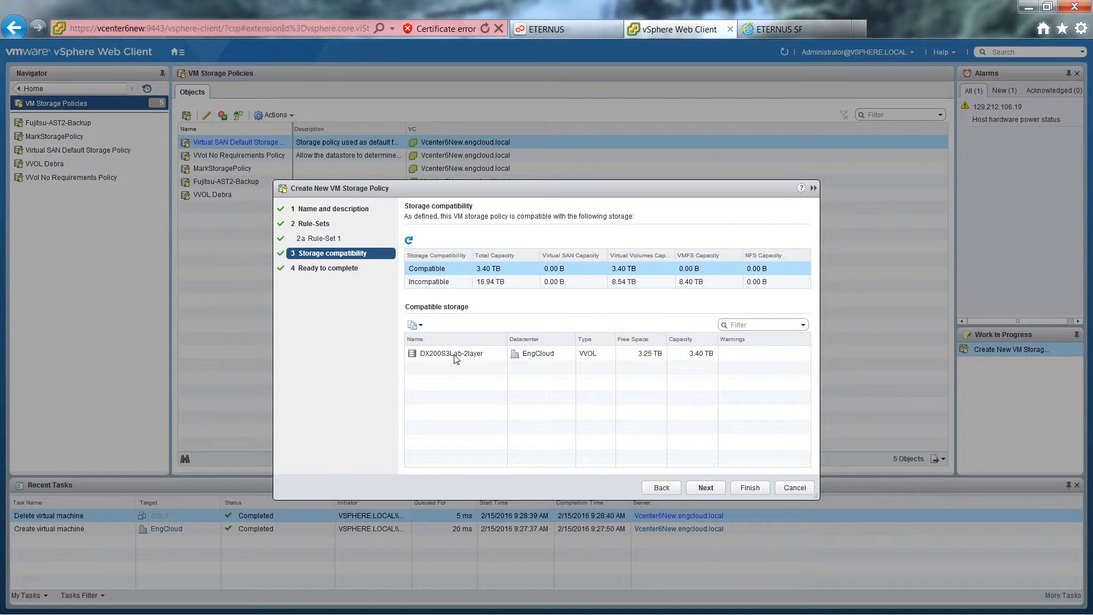
pyautogui.click(706, 488)
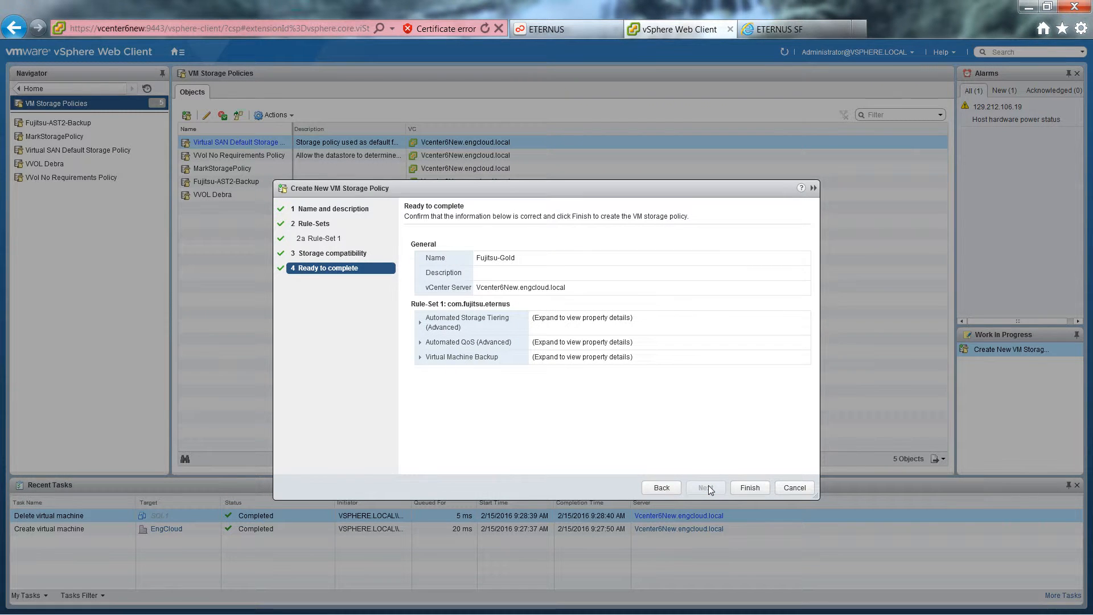
pyautogui.click(753, 487)
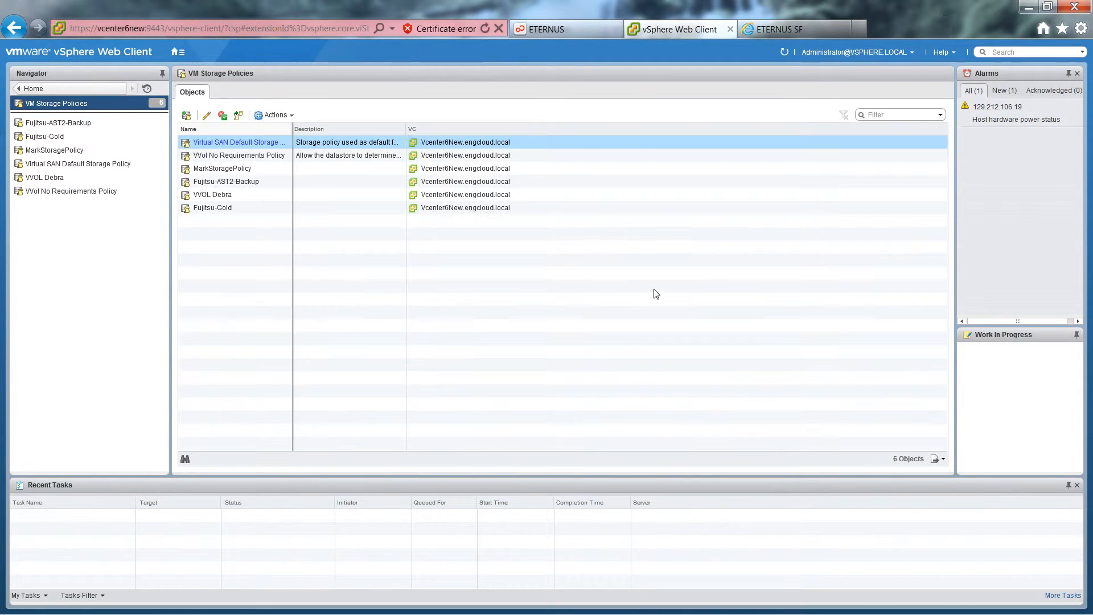
pyautogui.click(212, 208)
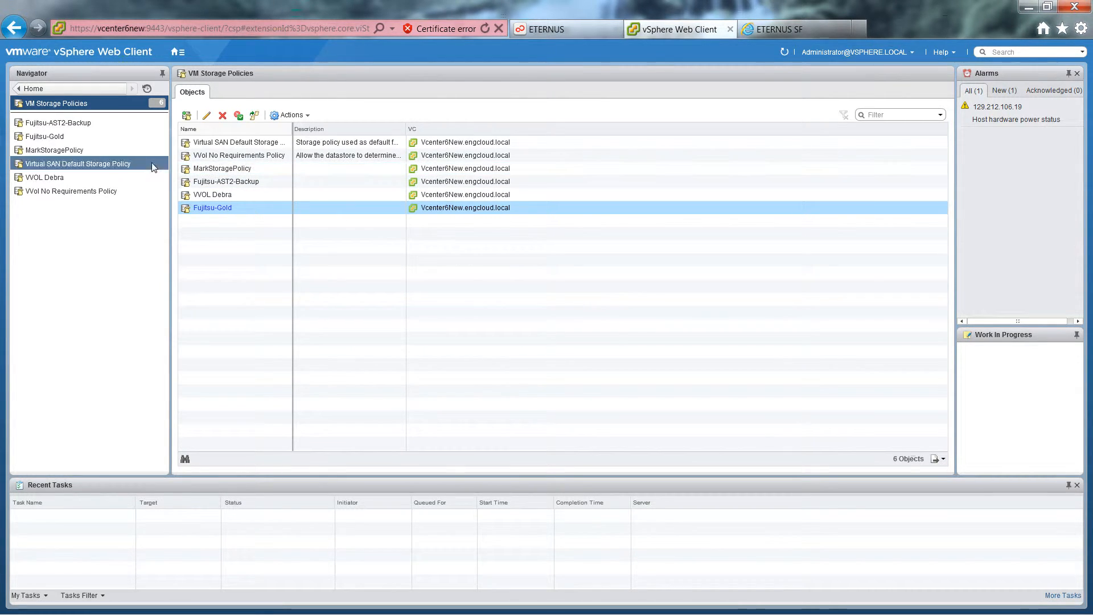
# Start the New Virtual Machine wizard on host esx-t9.engcloud.local with the Create a new virtual machine option.
pyautogui.click(68, 89)
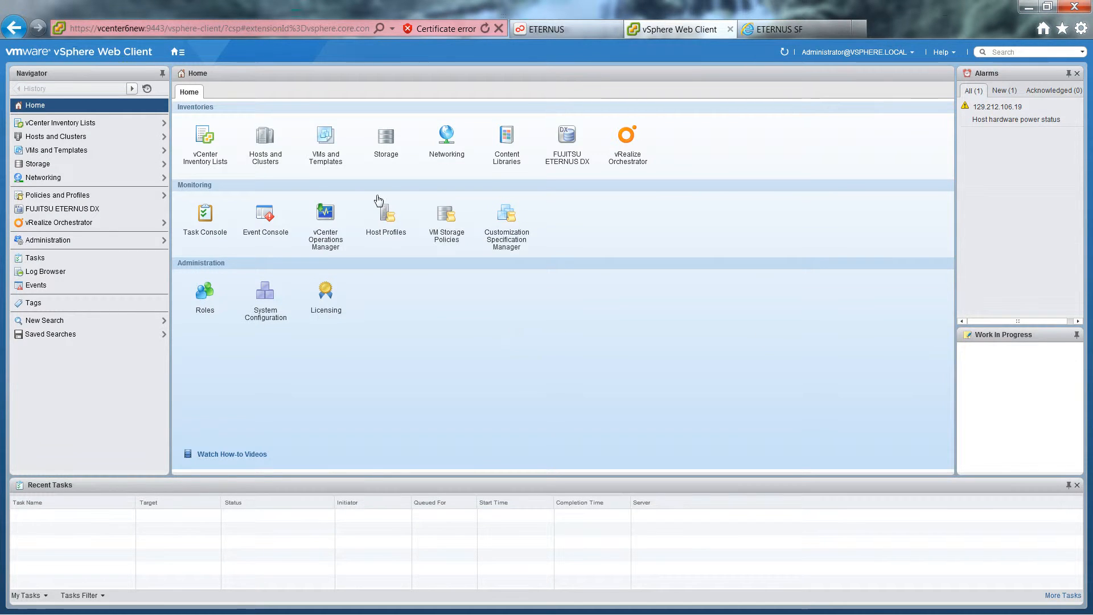
pyautogui.click(266, 138)
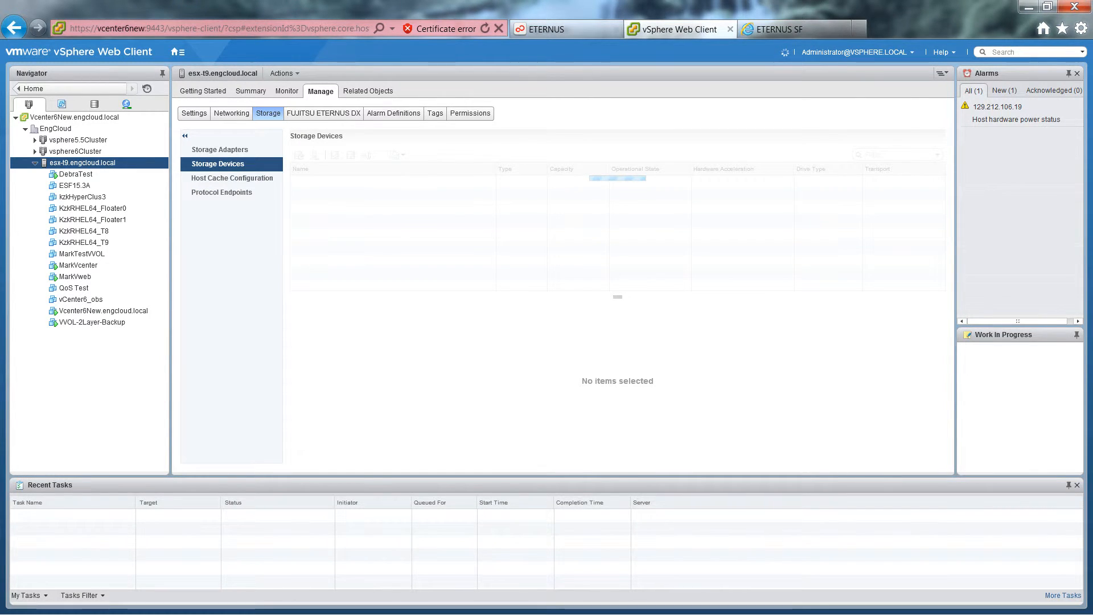
pyautogui.rightClick(110, 165)
pyautogui.moveTo(143, 187)
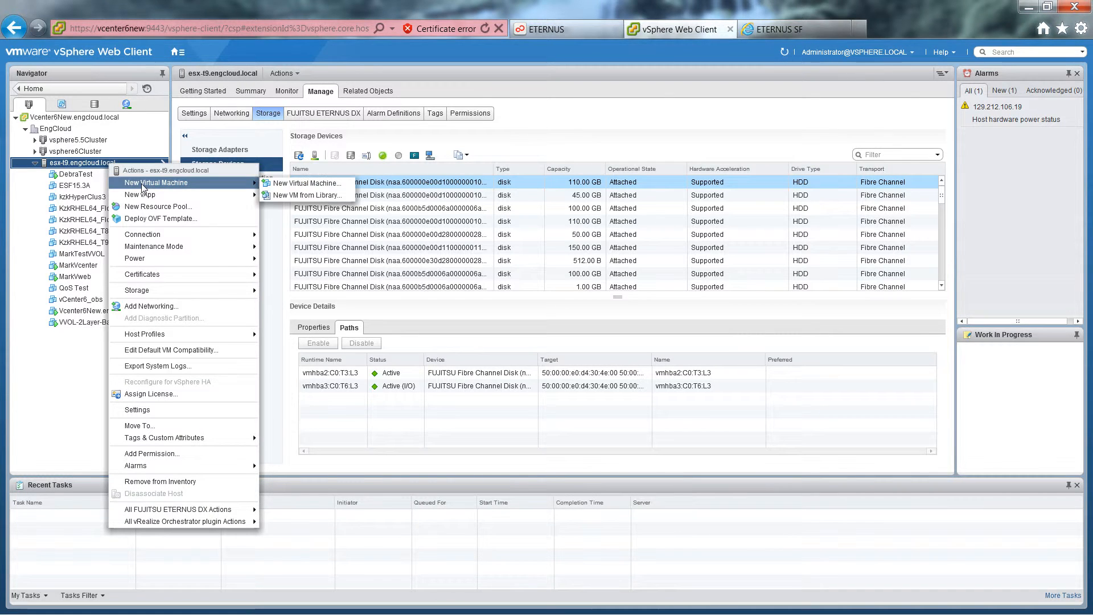
pyautogui.click(306, 182)
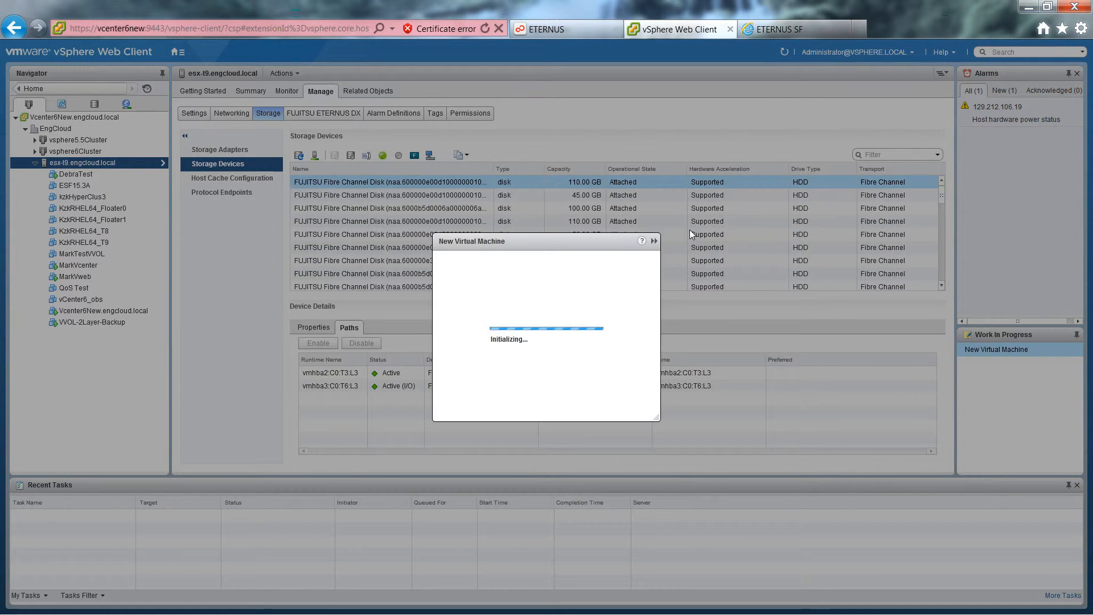
pyautogui.click(705, 487)
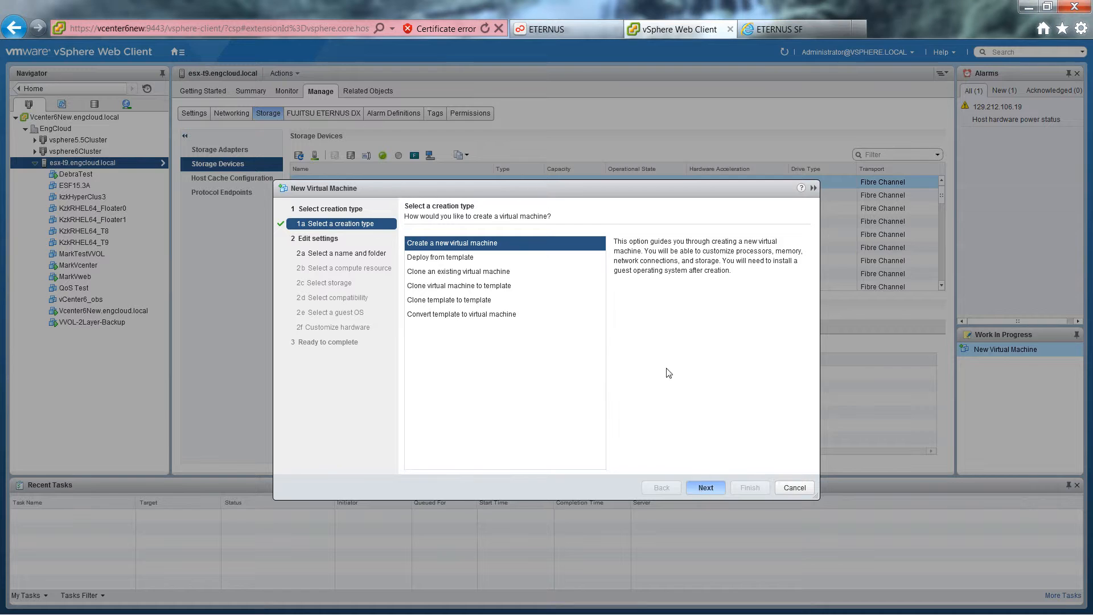
# Name the virtual machine SQL1 in the EngCloud datacenter and use esx-t9.engcloud.local as its compute resource.
pyautogui.write('SQ')
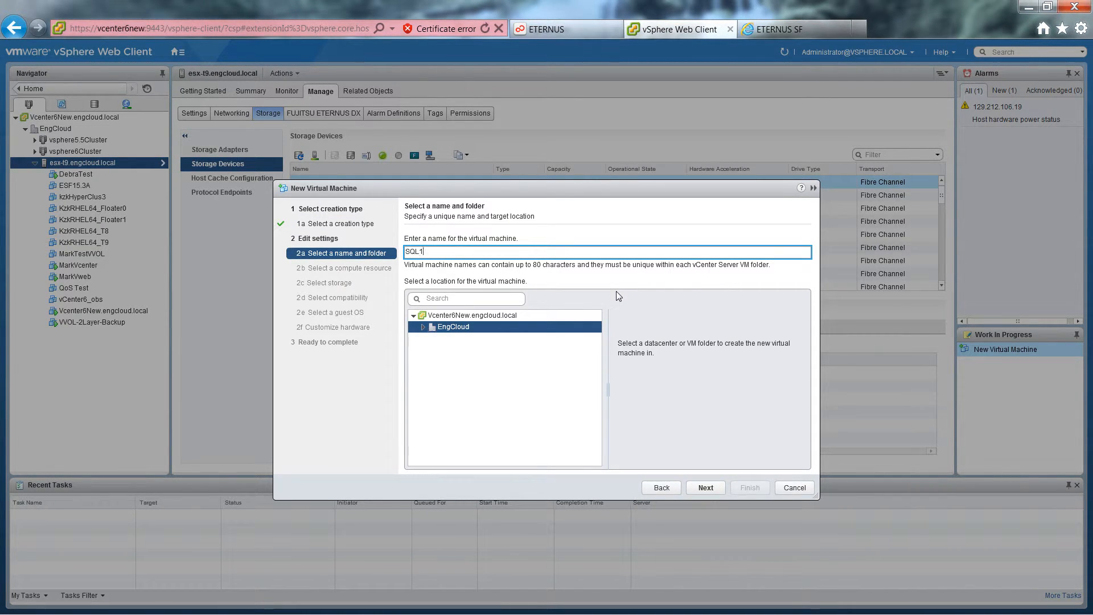
pyautogui.write('L1')
pyautogui.click(703, 488)
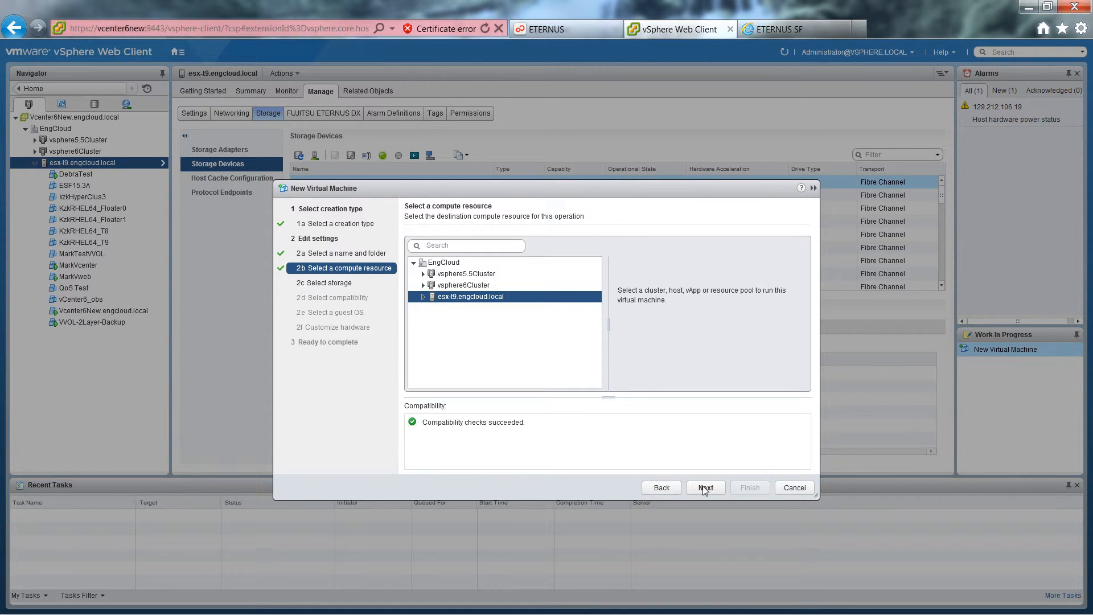
pyautogui.click(704, 488)
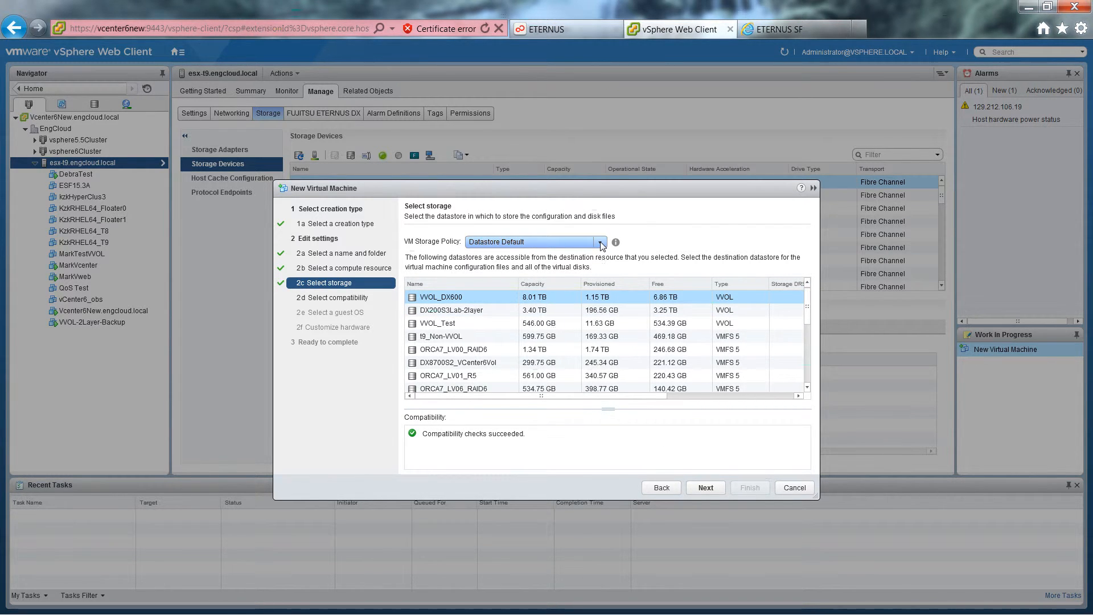
# Assign the Fujitsu-Gold storage policy to the virtual machine and accept the compatible DX200S3Lab-2layer datastore.
pyautogui.click(601, 244)
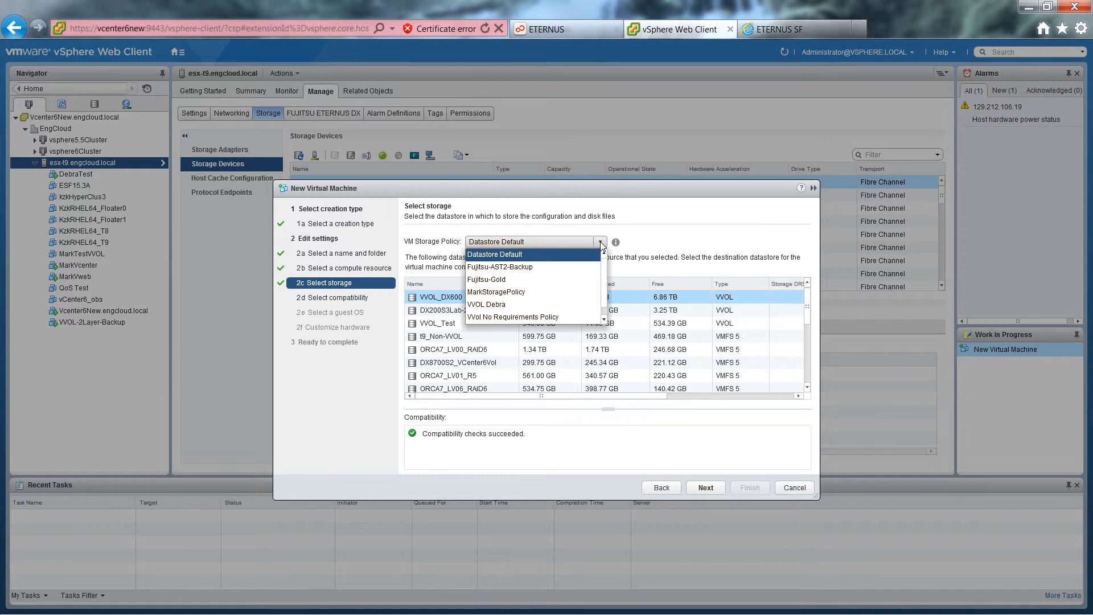
pyautogui.click(500, 280)
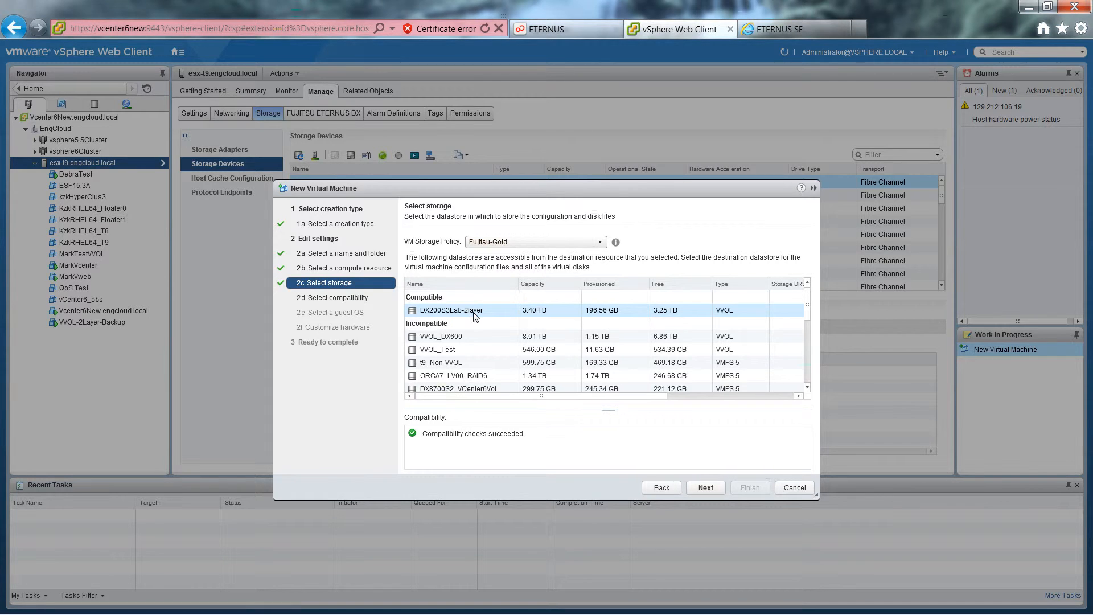
pyautogui.click(705, 487)
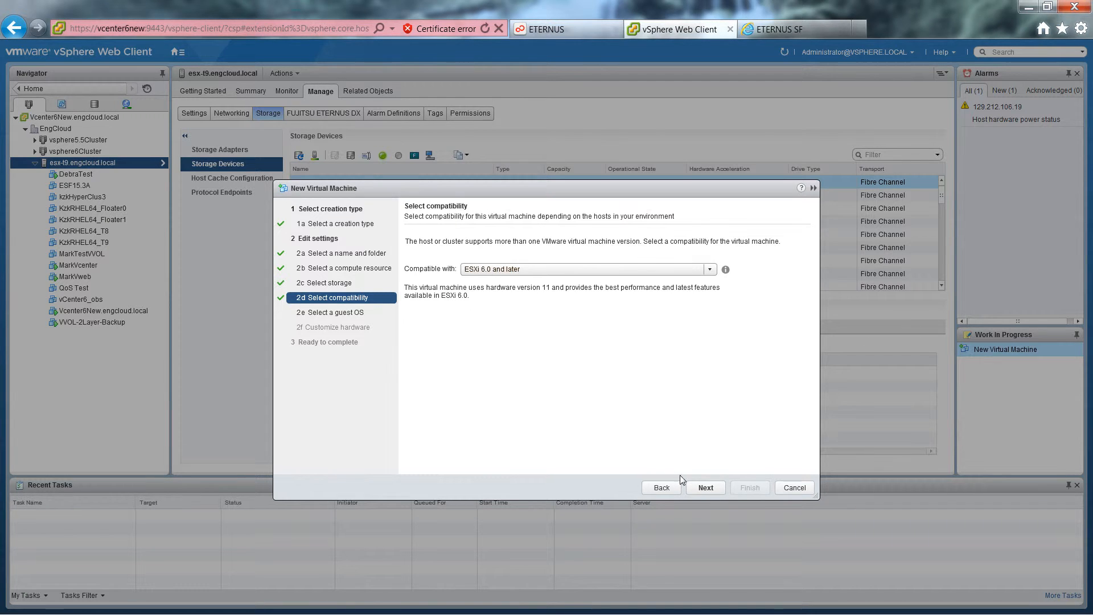
# Create the virtual machine with ESXi 6.0 and later compatibility, Microsoft Windows Server 2008 R2 (64-bit) as guest OS and default hardware.
pyautogui.click(706, 488)
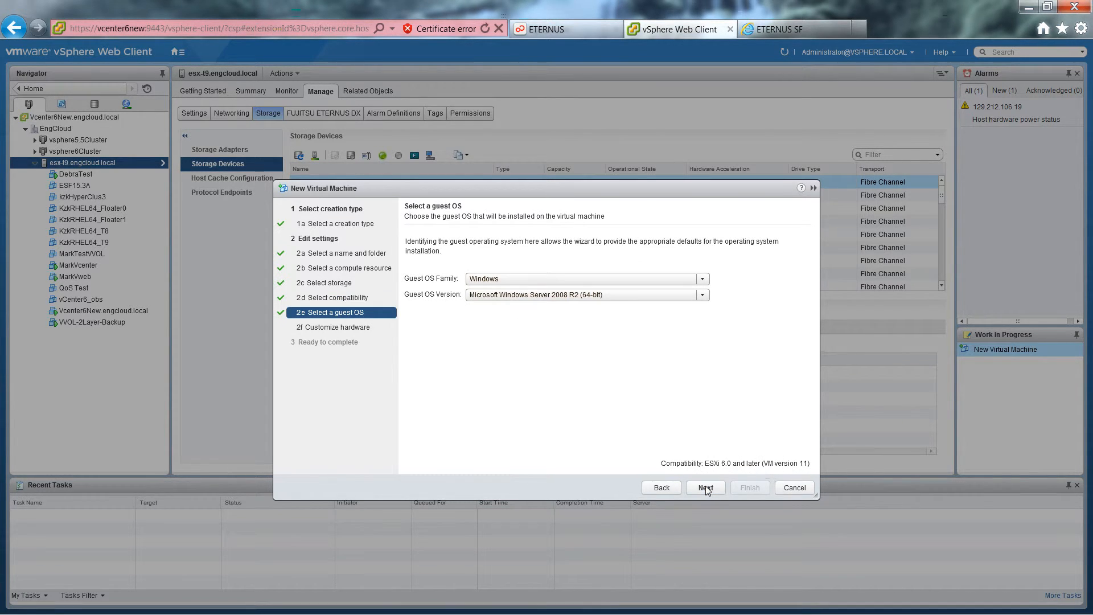
pyautogui.click(705, 488)
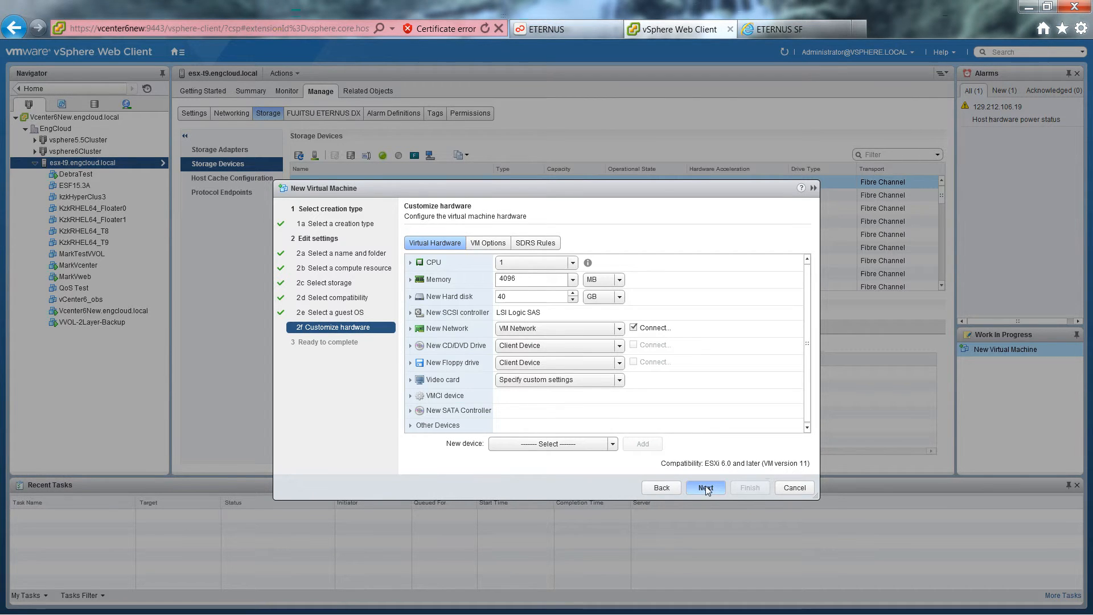
pyautogui.click(705, 487)
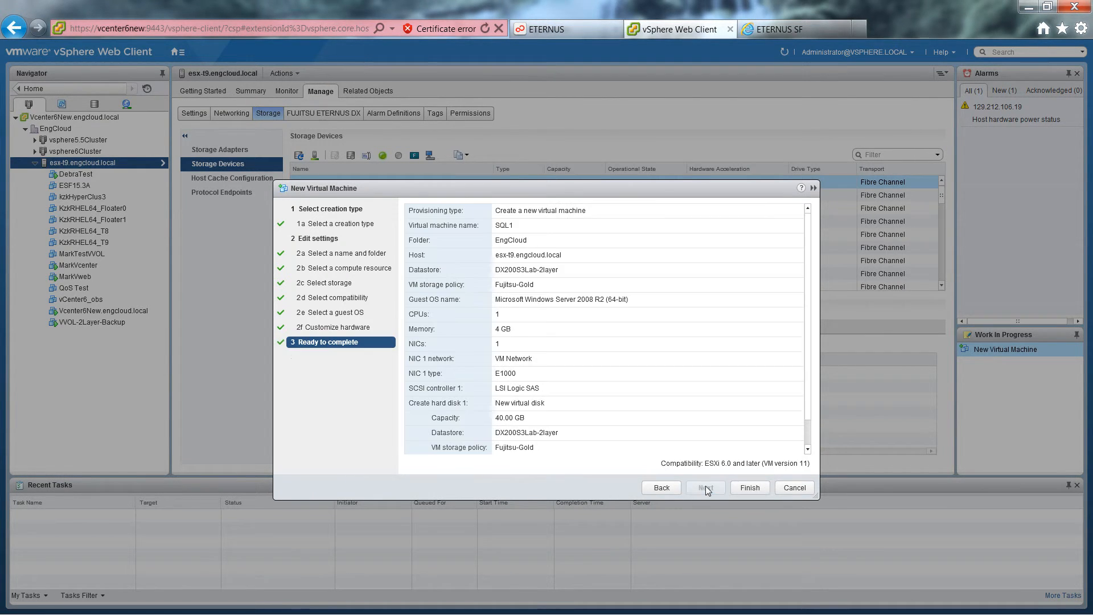
pyautogui.click(750, 489)
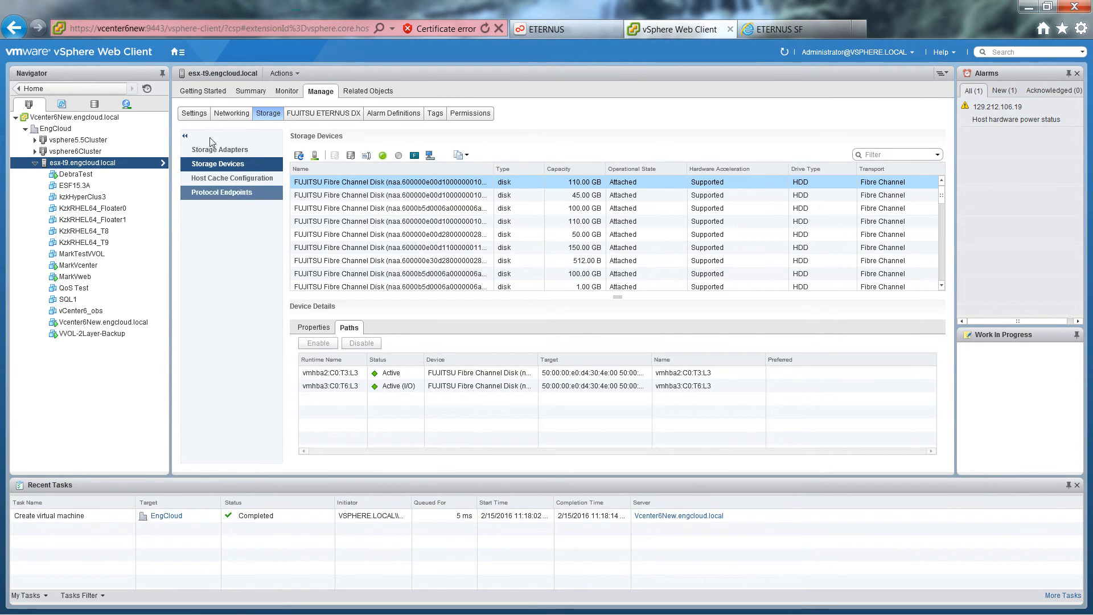
pyautogui.click(177, 52)
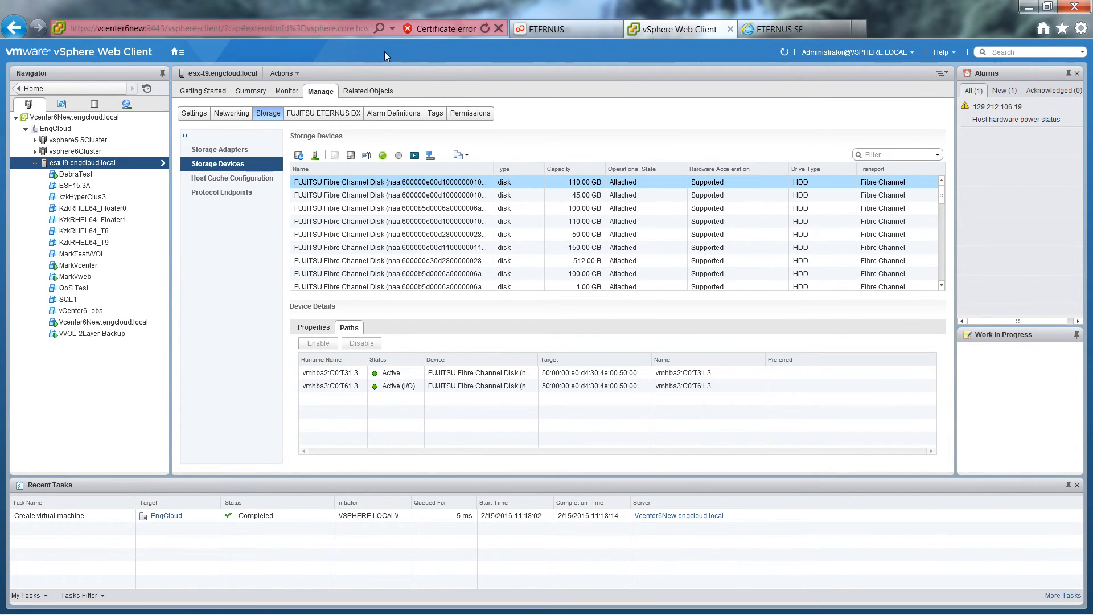